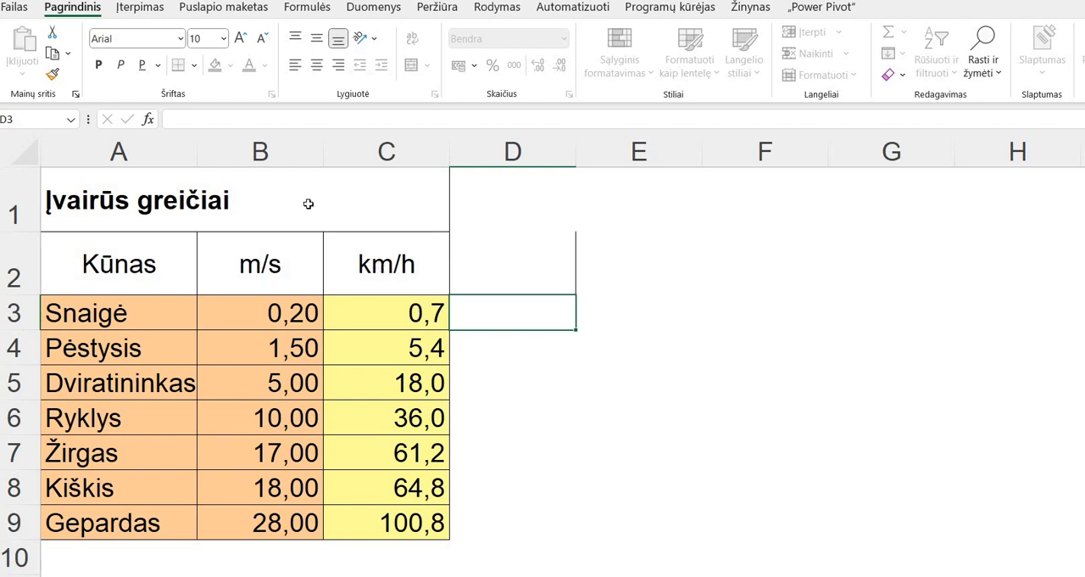
- Open the formula in C3 to examine its reference to the m/s value, leaving the formula as it is
key("Left")
key("F2")
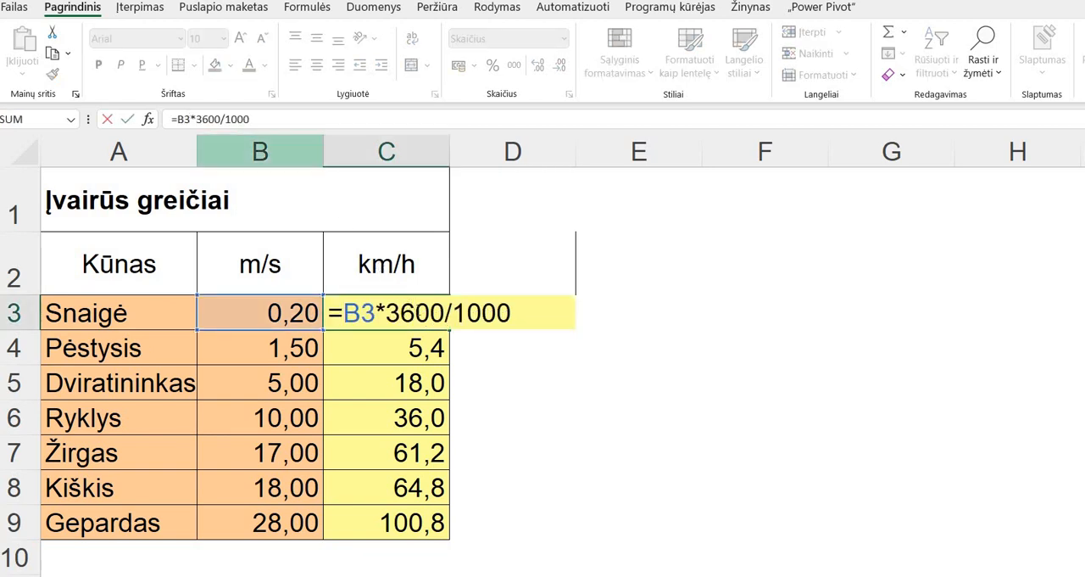
left_click(415, 313)
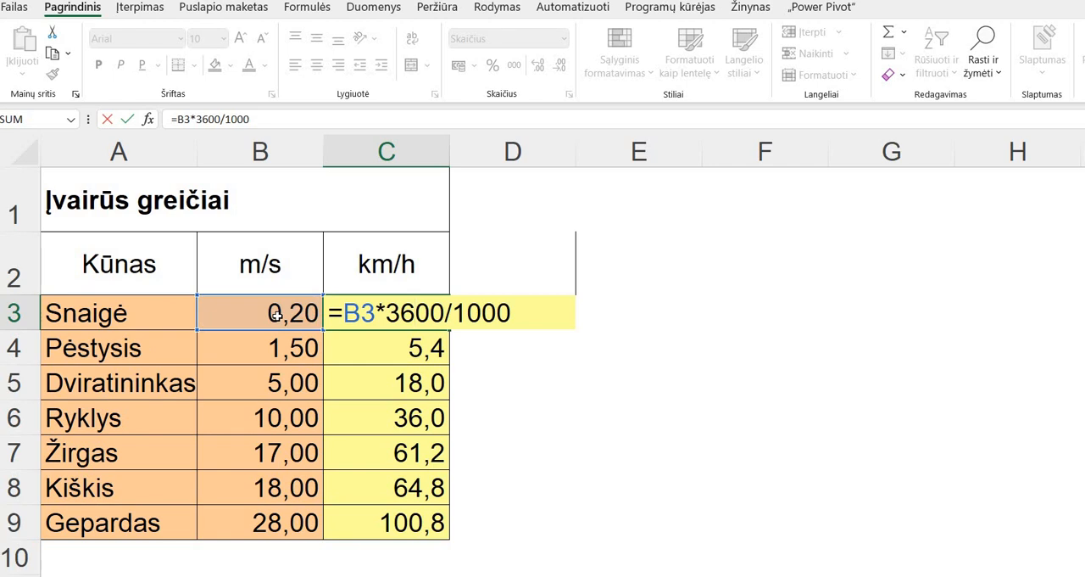
key("Return")
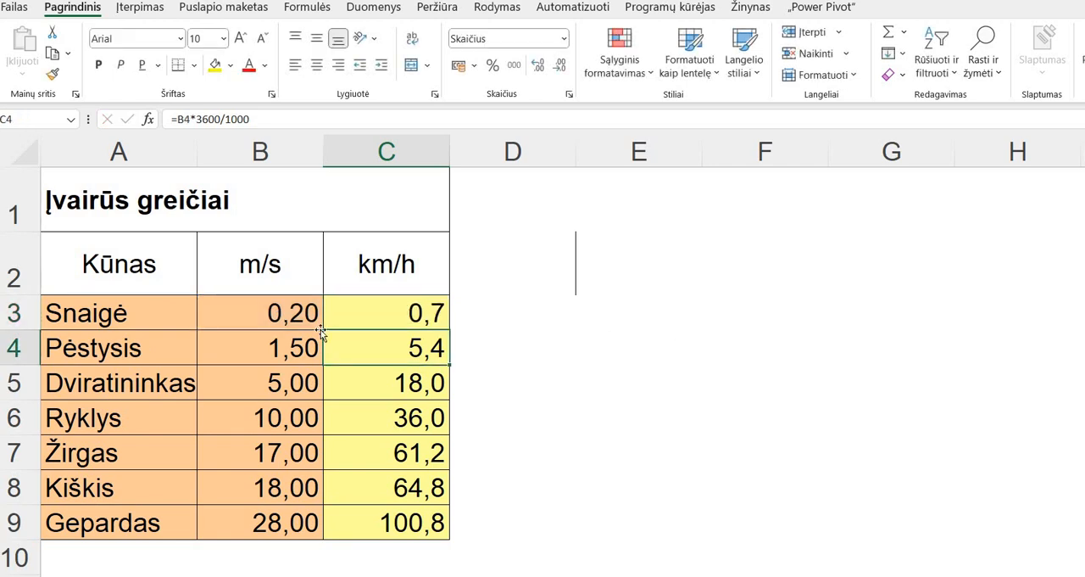
- Enter the text SANTYKINĖS KOORDINATĖS in cell E2
left_click(594, 272)
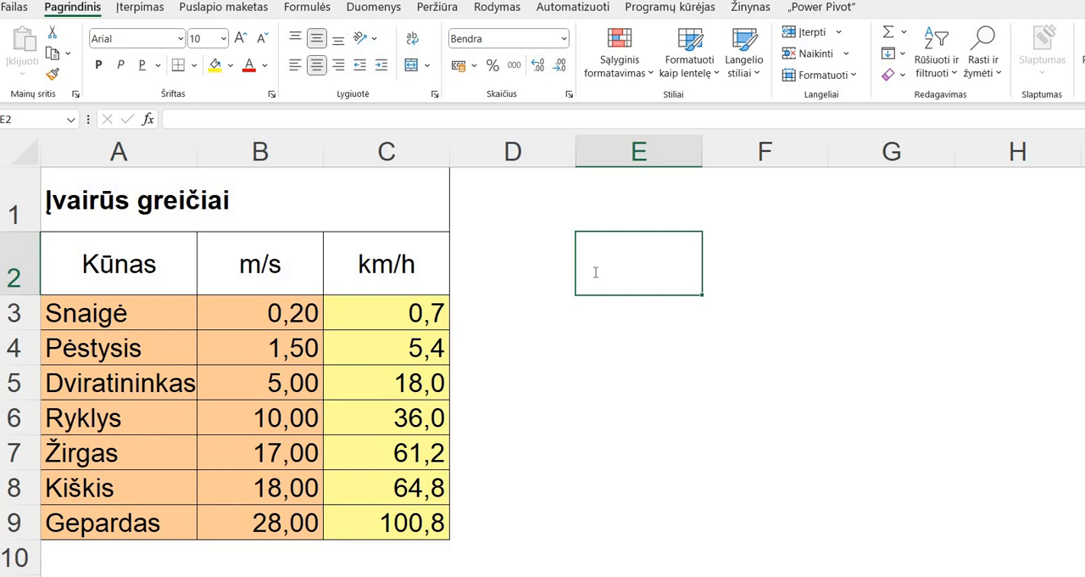
type("SANTY")
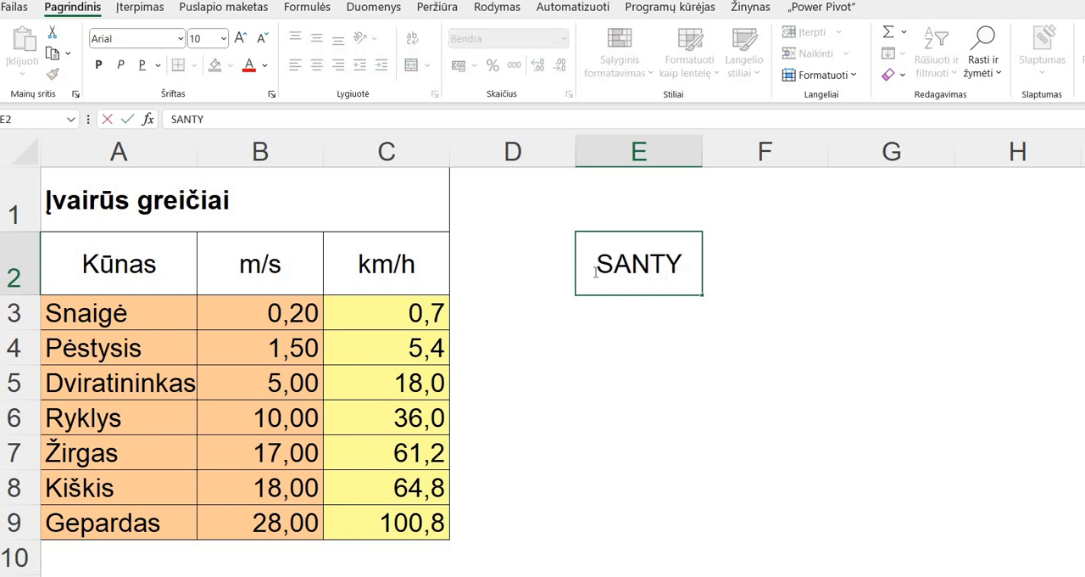
type("KINĖS KOOR")
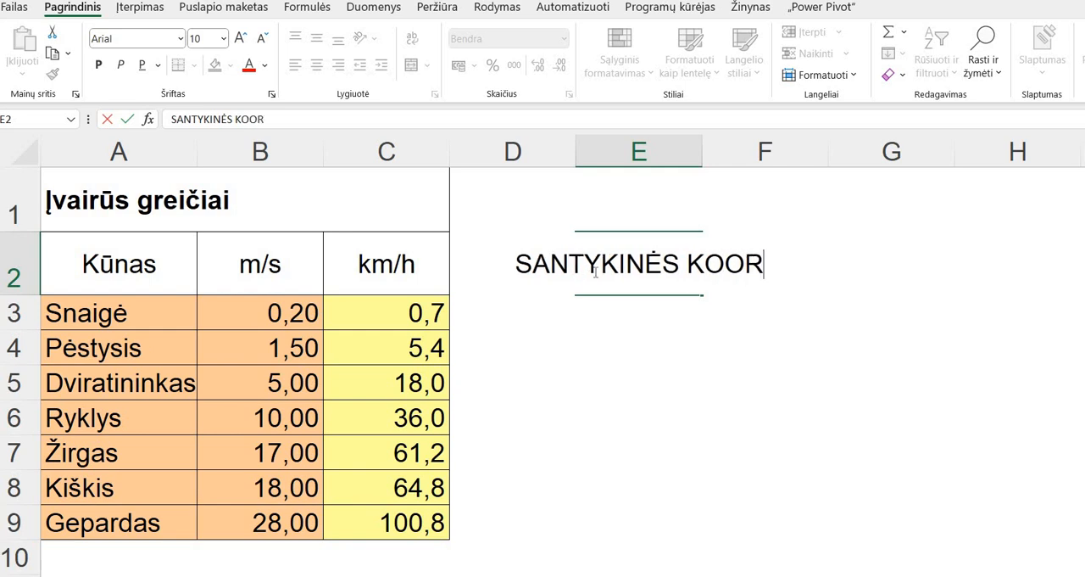
type("DINATĖS")
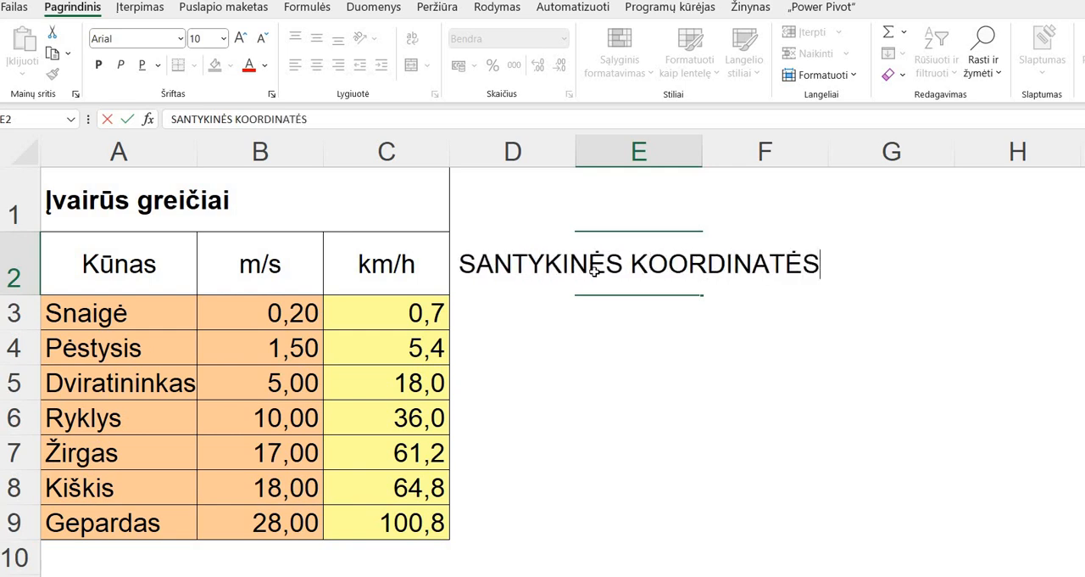
key("Return")
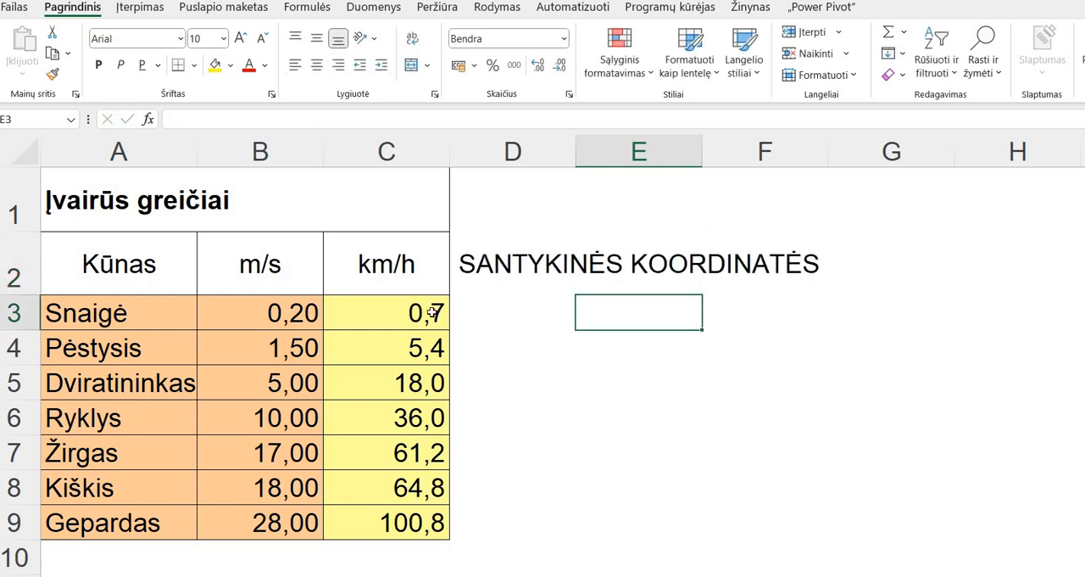
- Fill the km/h conversion formula from C3 down through C9
left_click(432, 313)
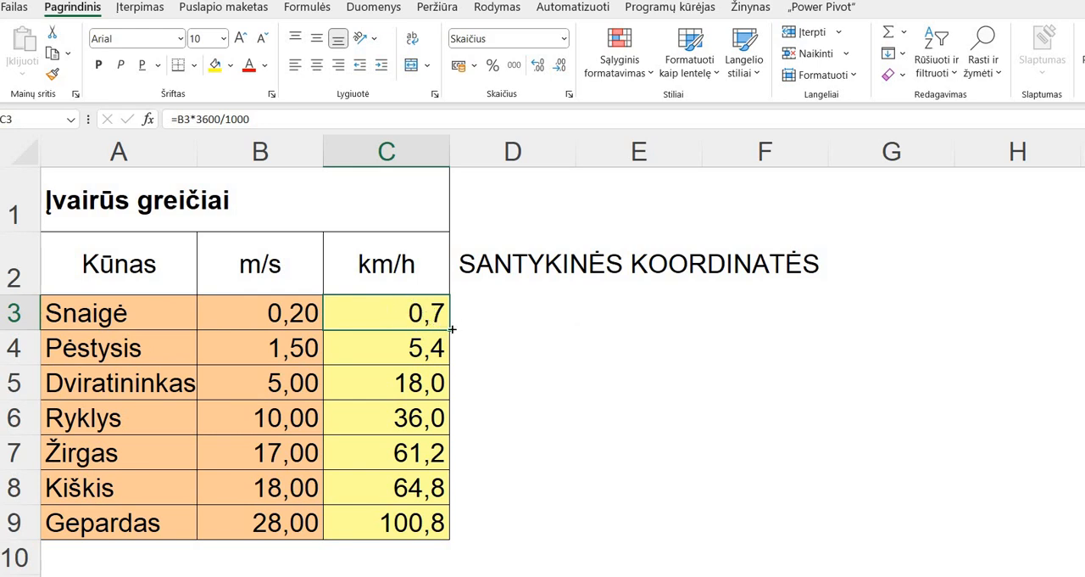
left_click_drag(451, 329, 445, 526)
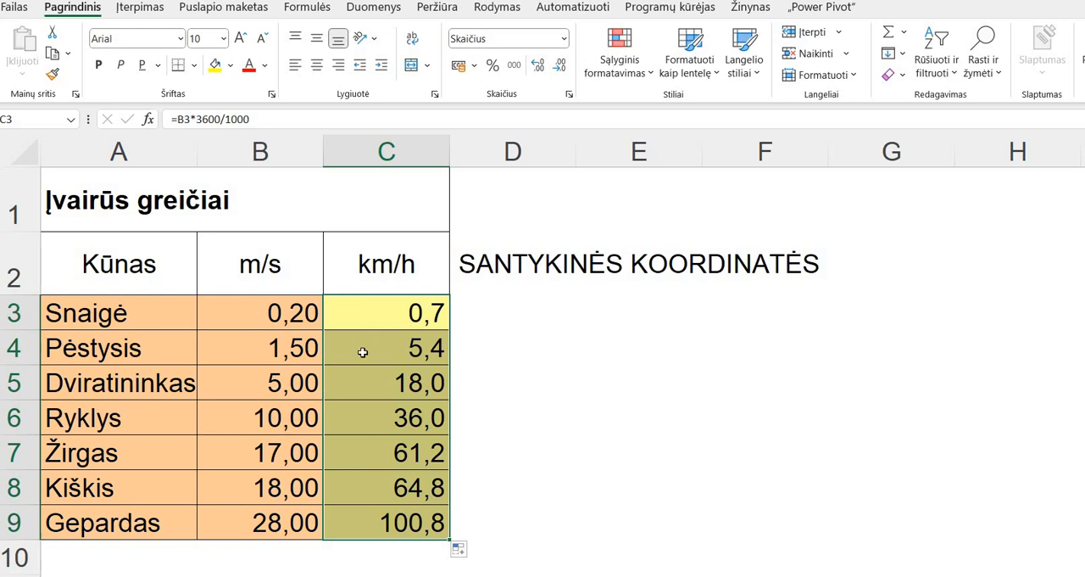
- Check the row references in the formulas of C3 to C6, and switch to the sheet comparing speeds with the speed of sound
key("Down")
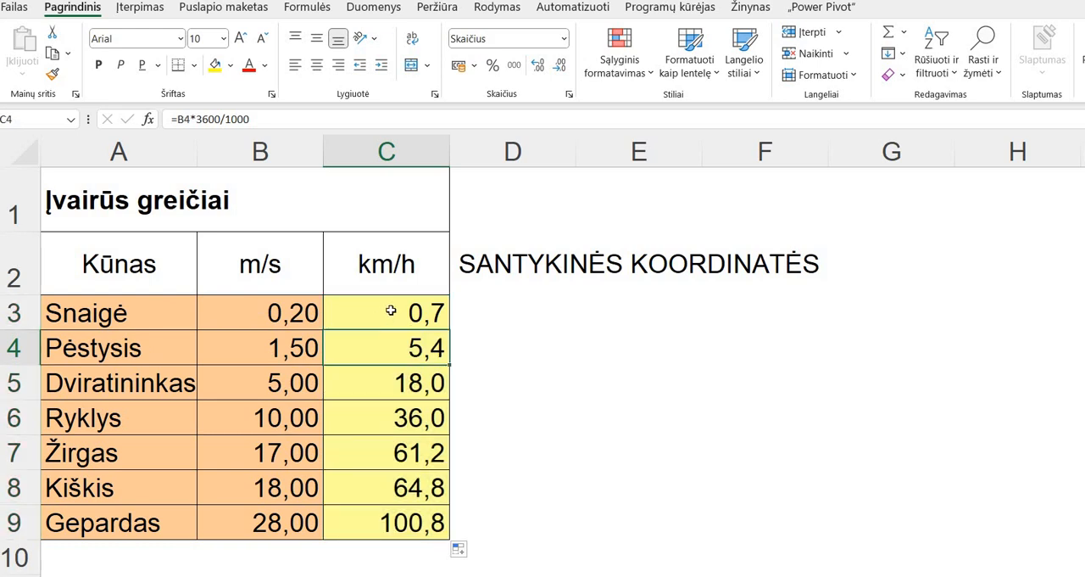
key("Up")
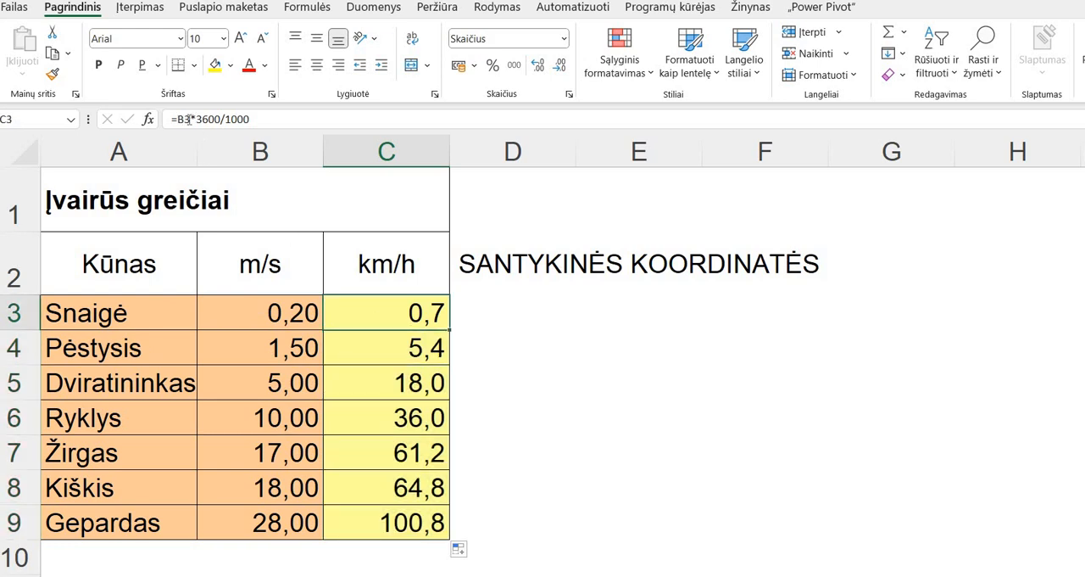
left_click(359, 340)
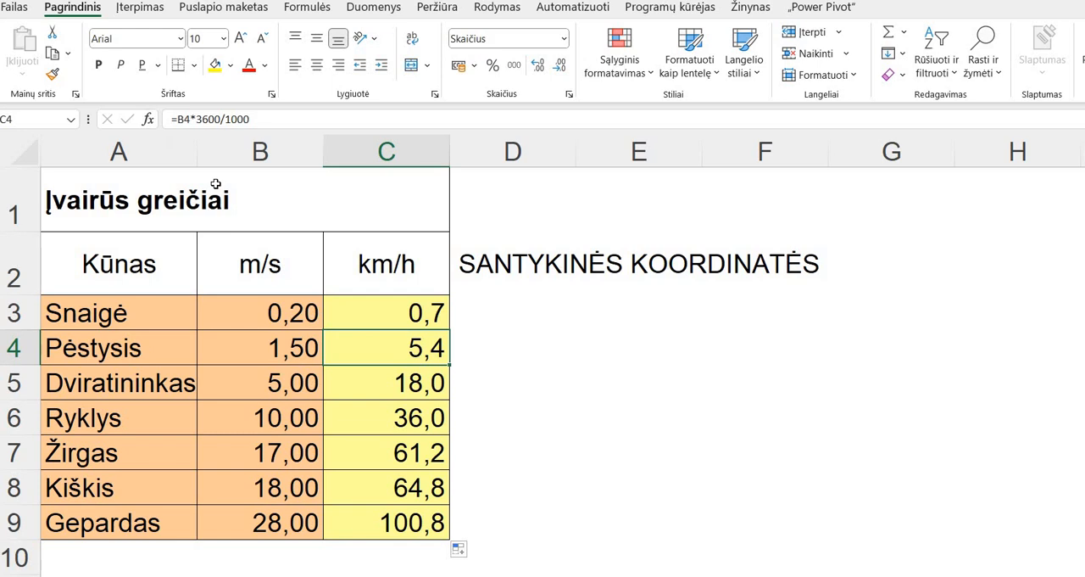
key("Down")
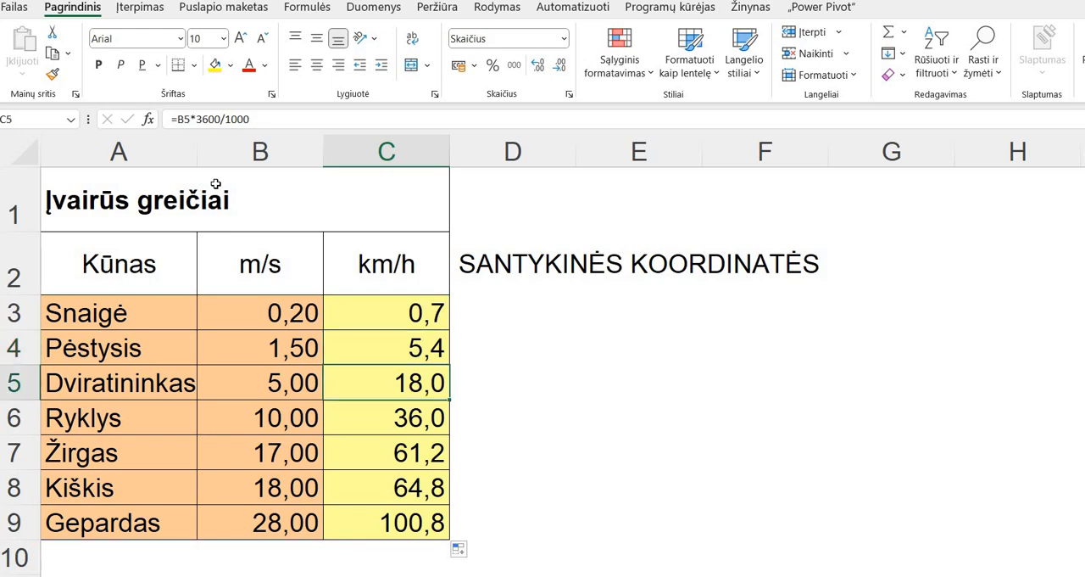
key("Down")
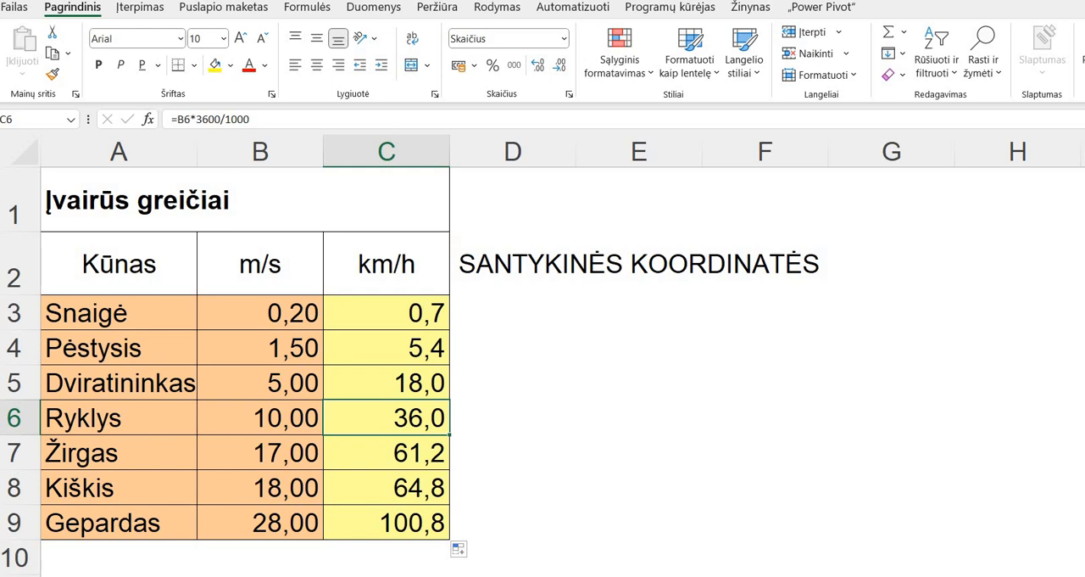
key("ctrl+Page_Up")
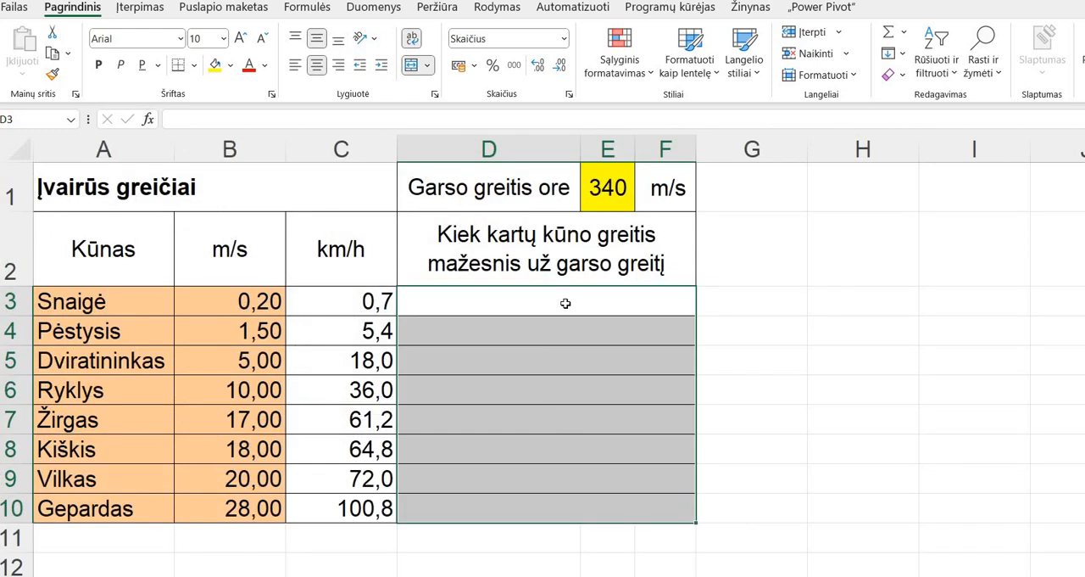
- Enter the formula =340/B3 in D3 and fill it down through D10
left_click(566, 303)
double_click(566, 304)
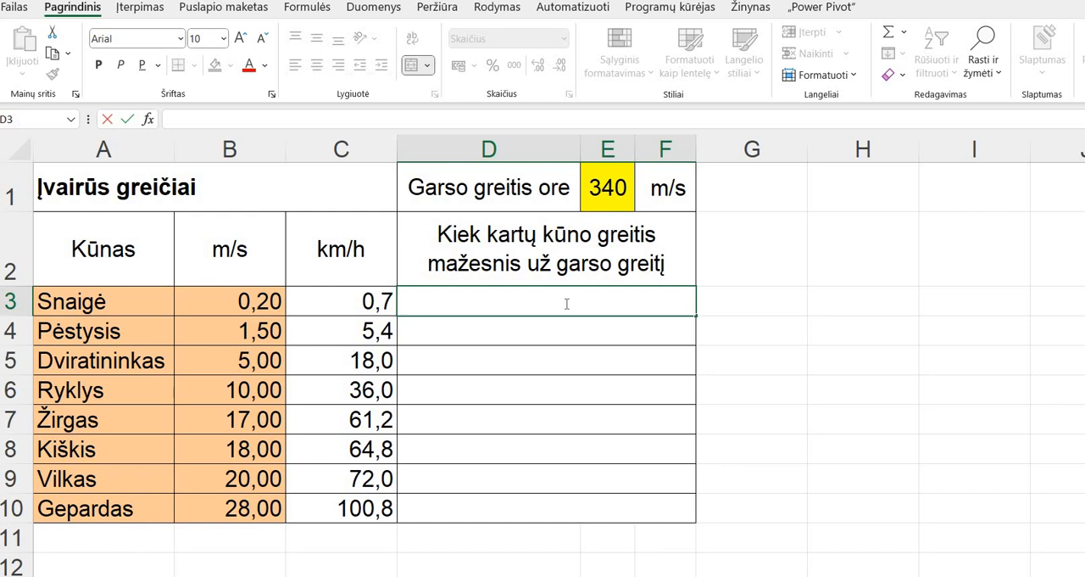
type("=")
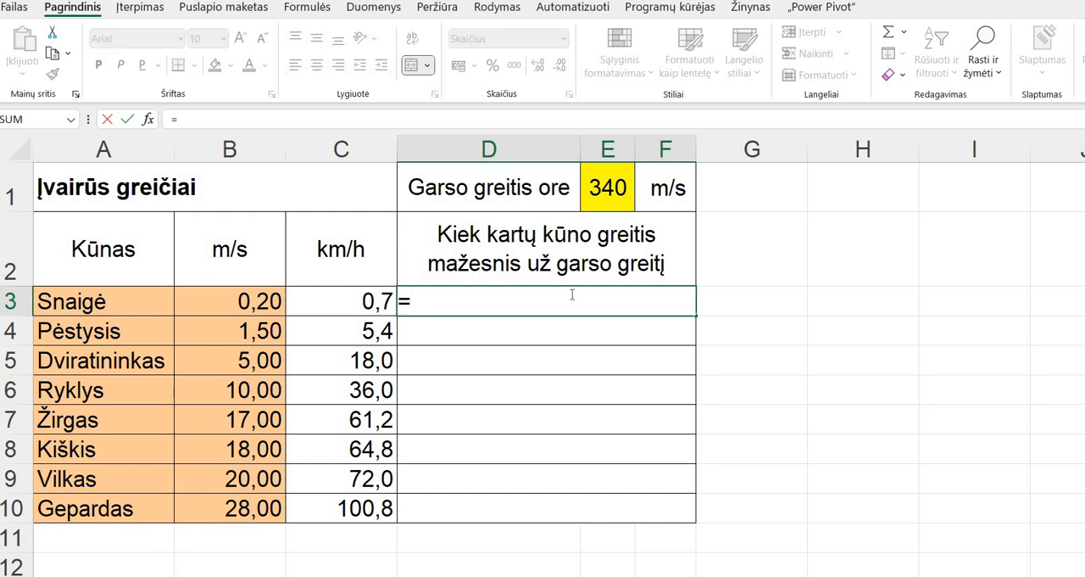
type("340")
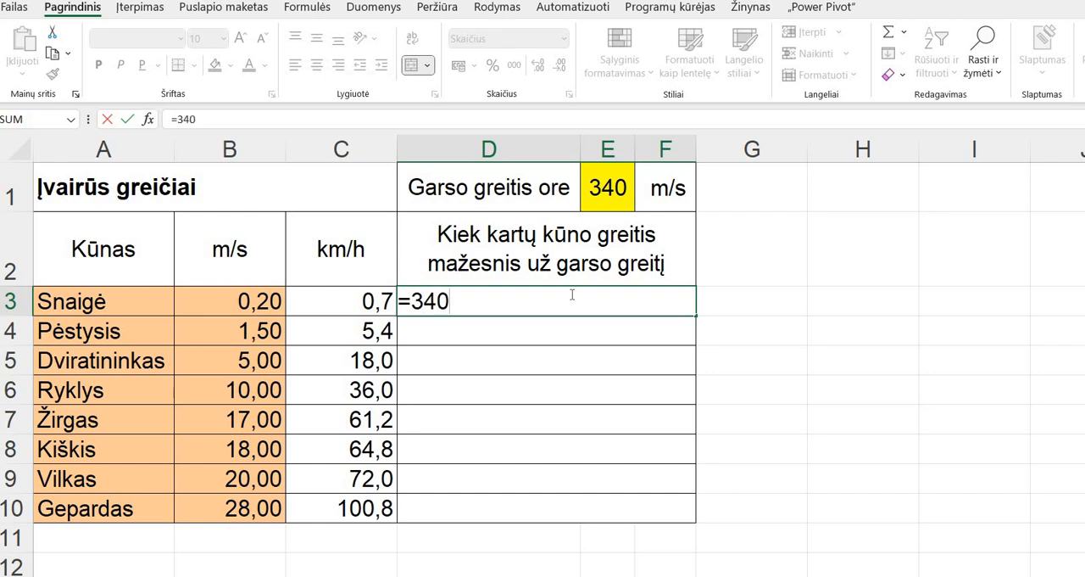
type("/")
left_click(265, 301)
key("Return")
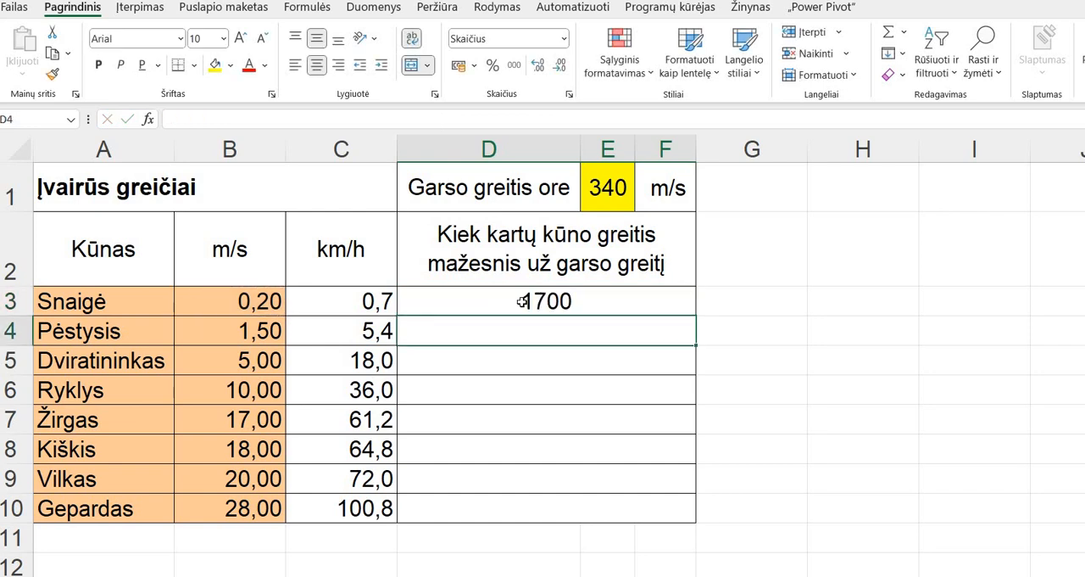
left_click(675, 310)
left_click_drag(696, 317, 655, 512)
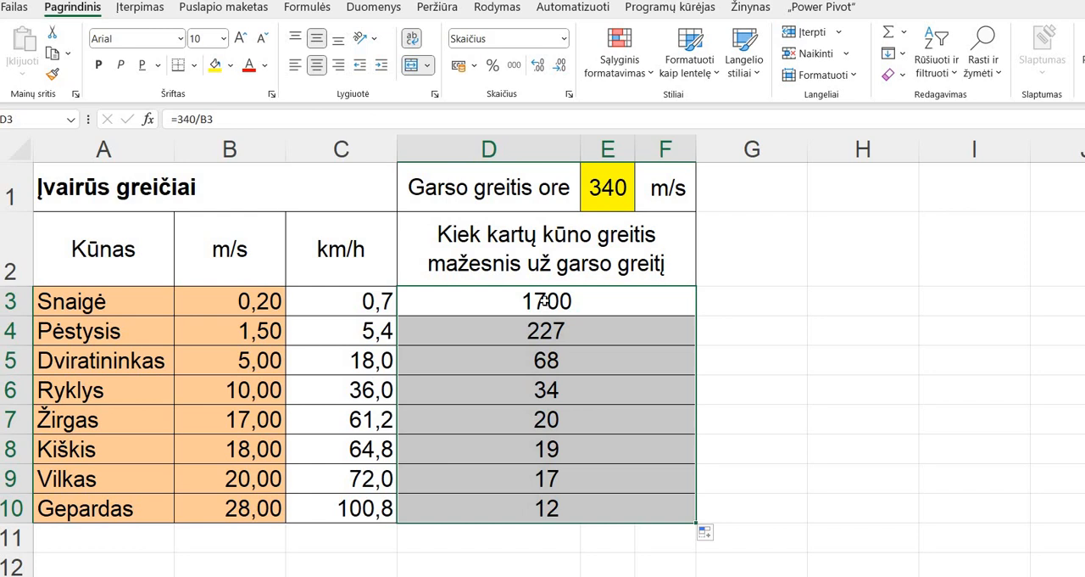
- Clear the contents of the comparison column from D3 to D10
left_click_drag(545, 301, 554, 512)
left_click(555, 512)
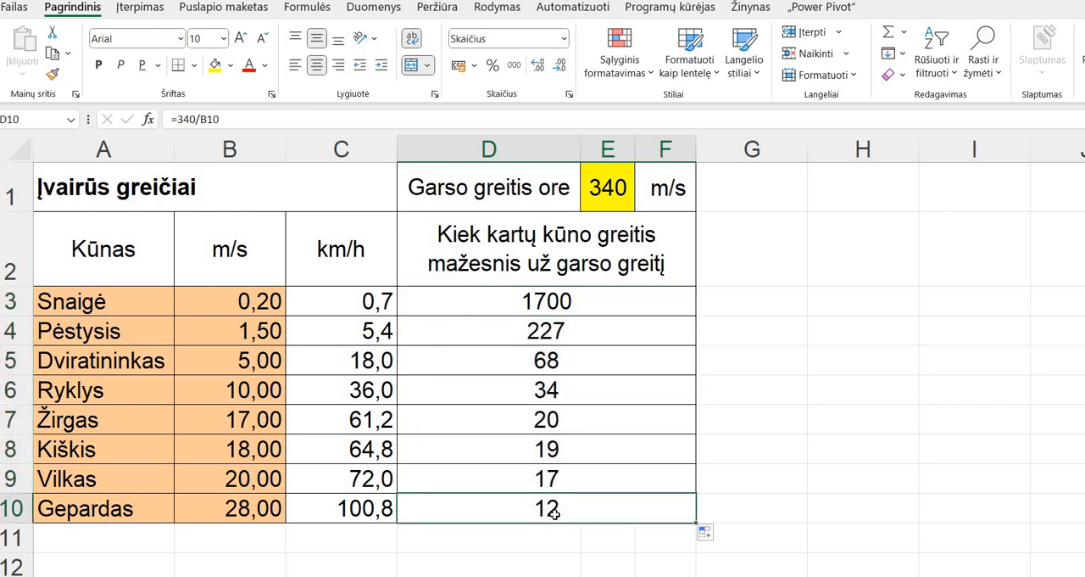
key("Delete")
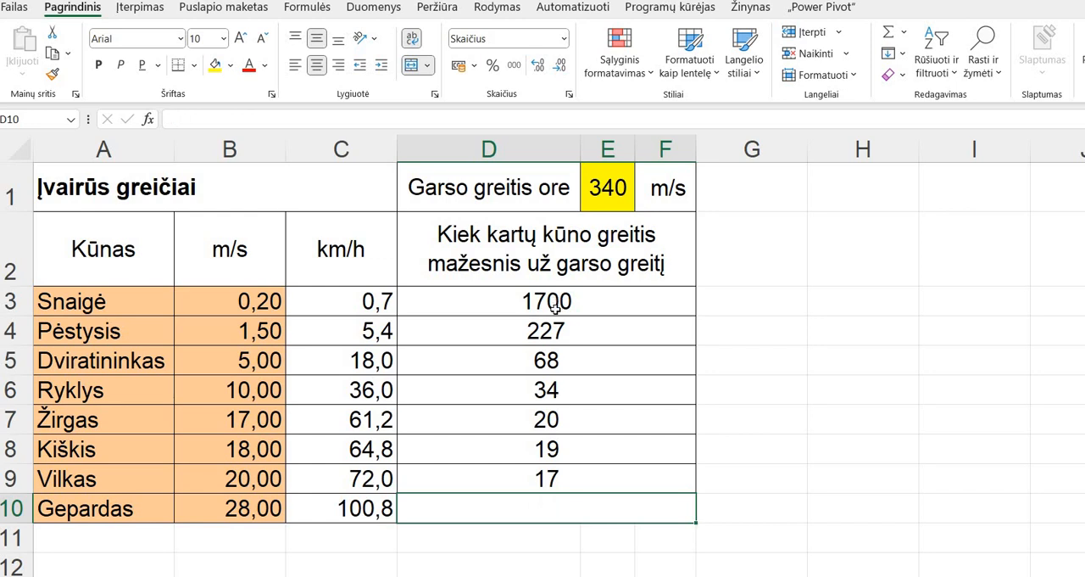
left_click(556, 307)
key("Delete")
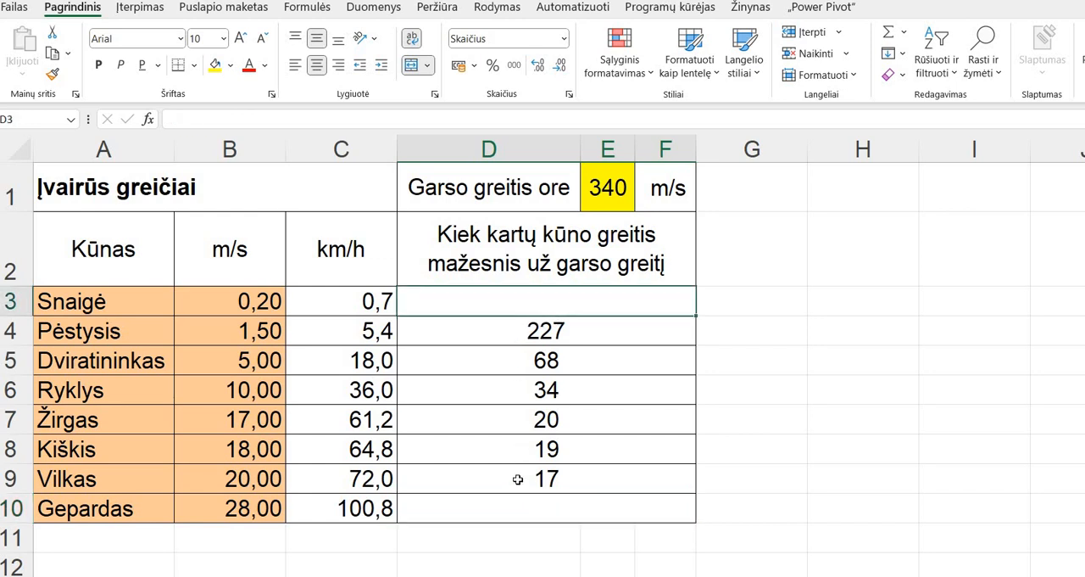
left_click_drag(518, 331, 518, 479)
key("Delete")
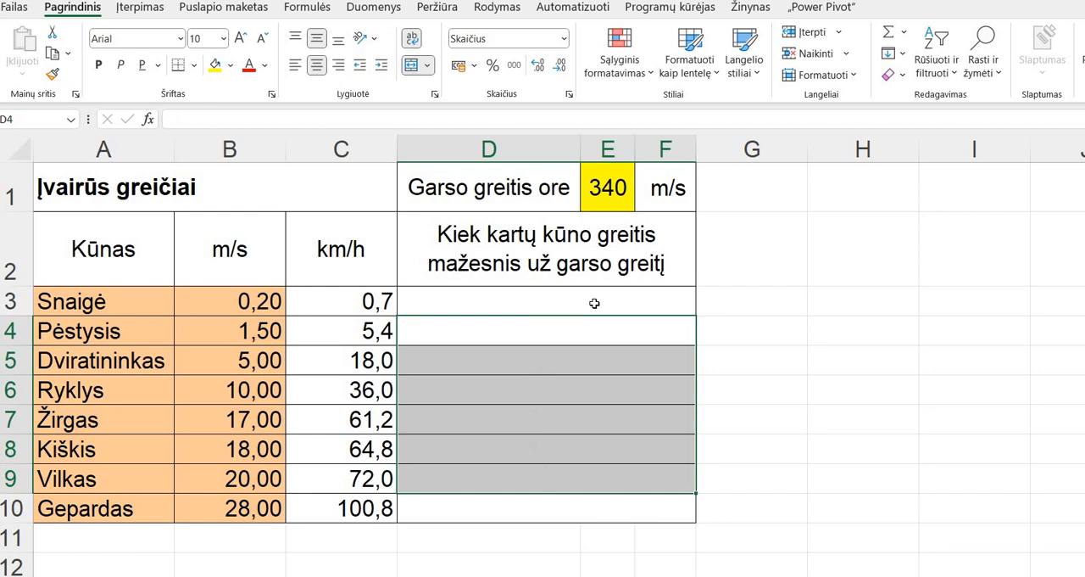
- Enter the formula =E1/B3 in D3 and fill it down through D10
left_click(594, 302)
type("=")
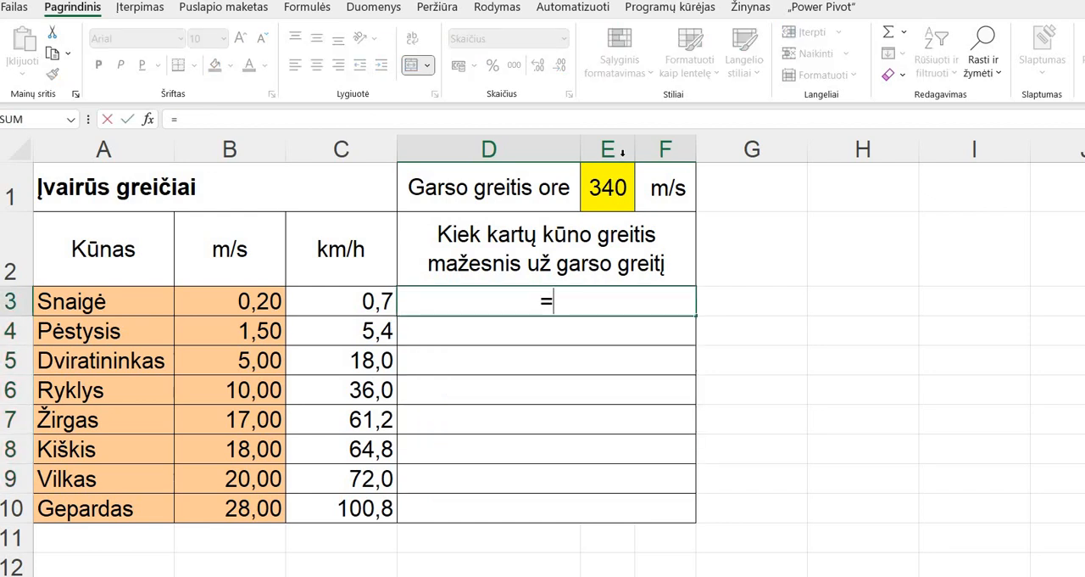
left_click(603, 181)
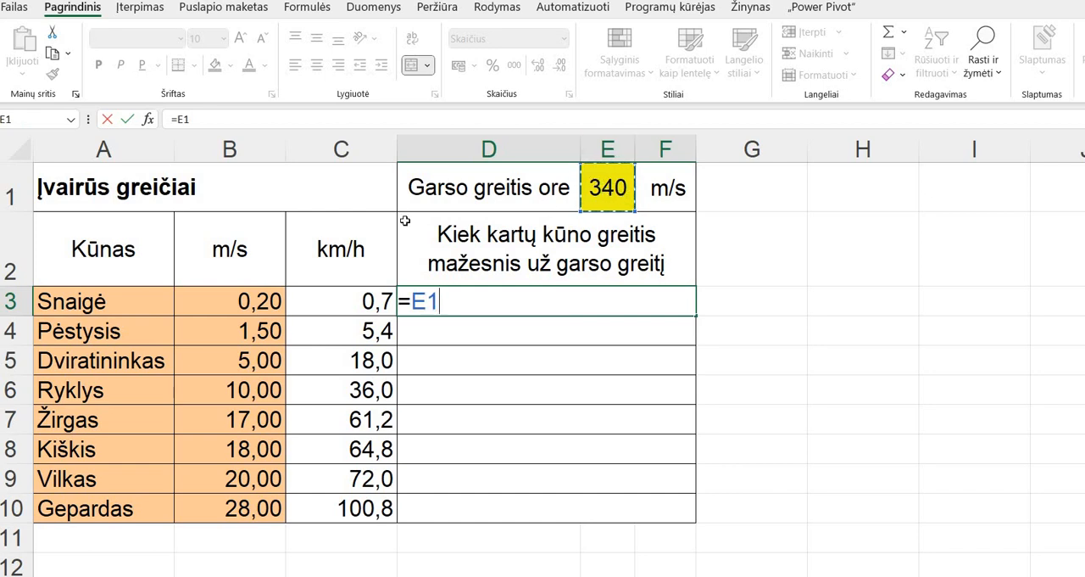
type("/")
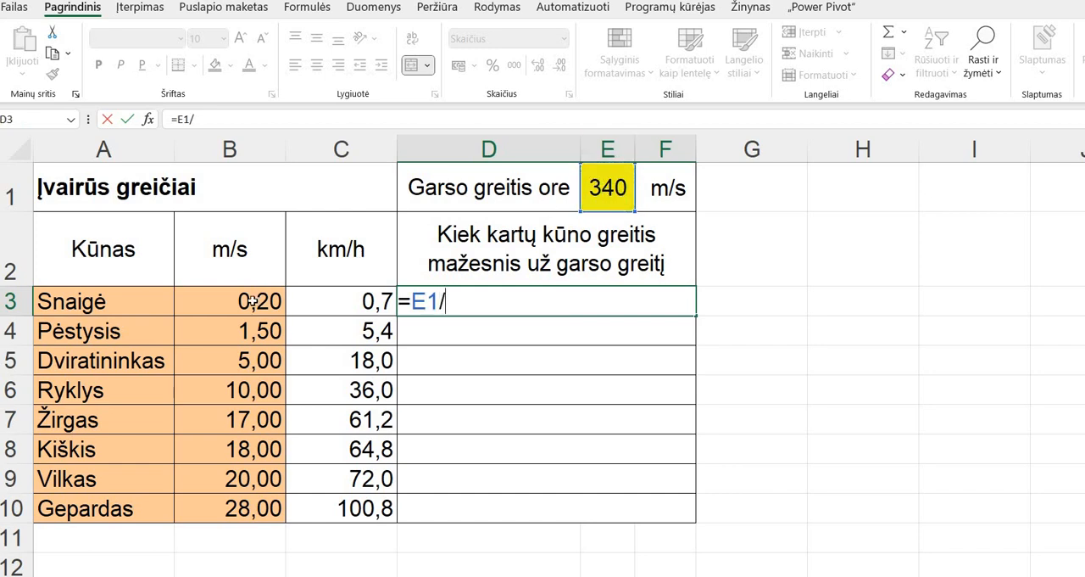
left_click(252, 301)
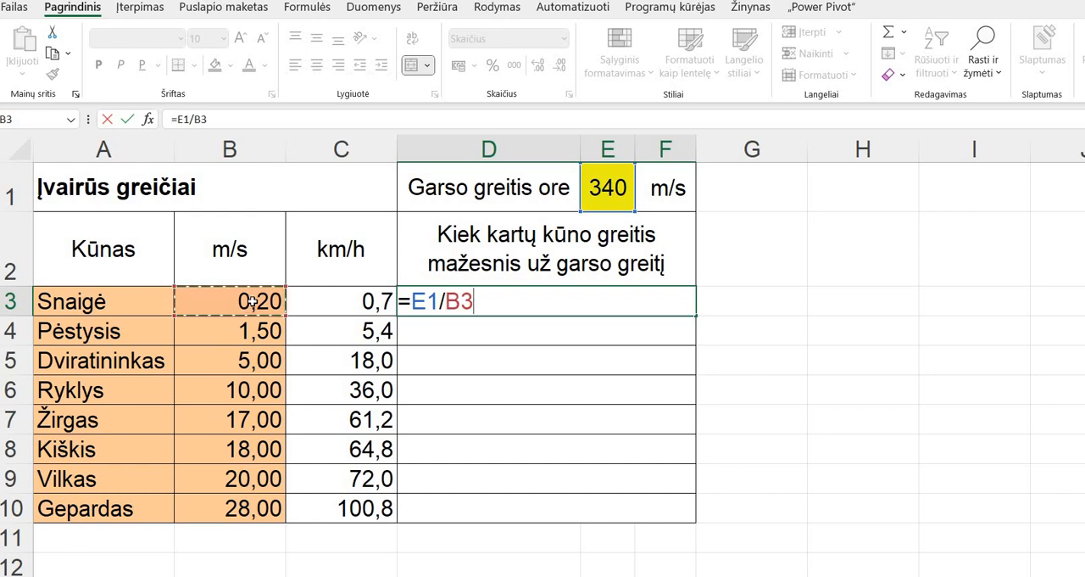
key("Return")
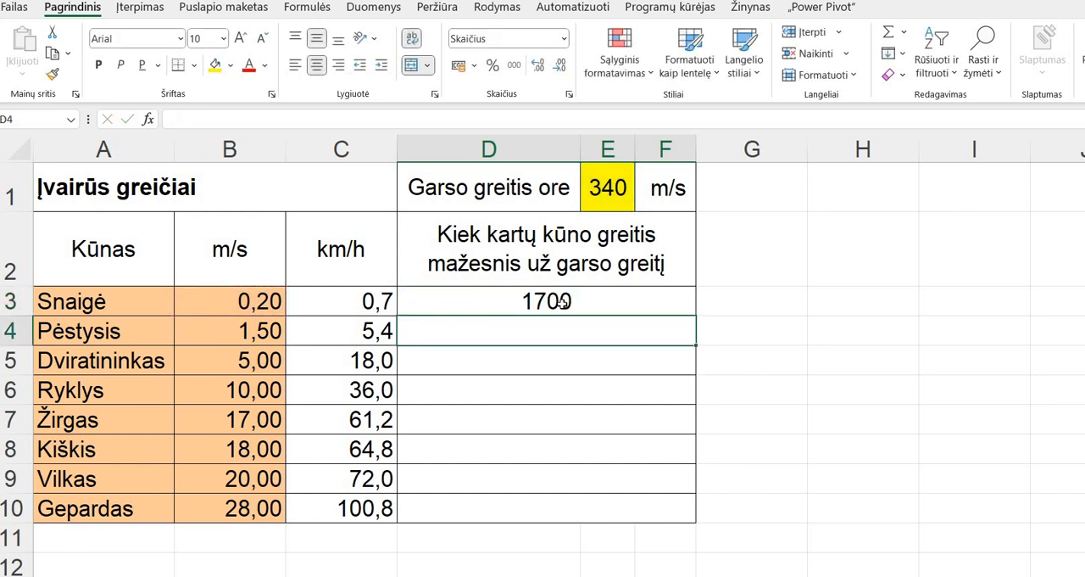
left_click(510, 300)
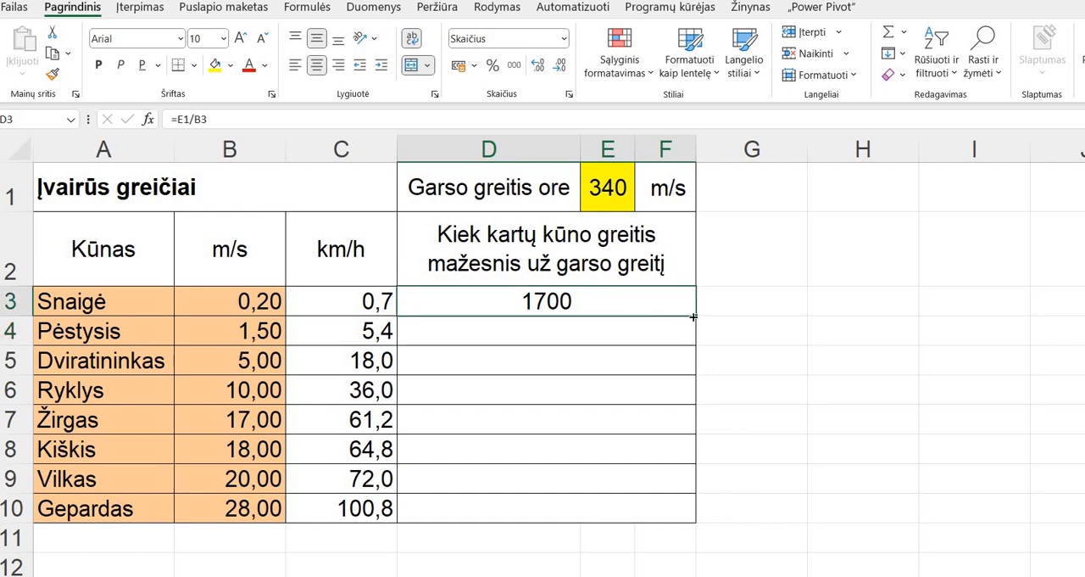
left_click_drag(693, 317, 694, 514)
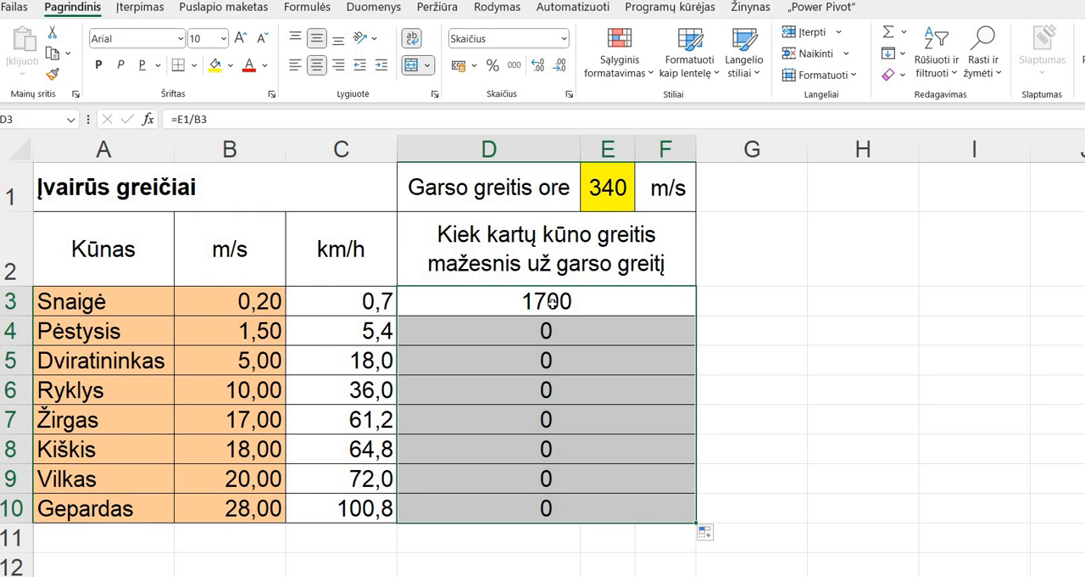
- Check the cell references in the filled formulas of D3 to D6
left_click(551, 303)
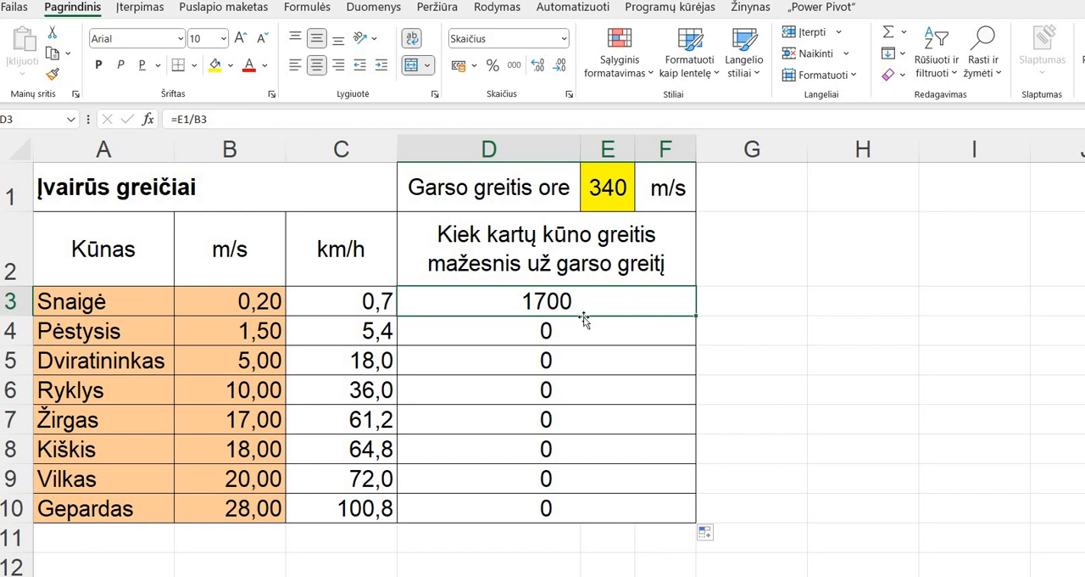
left_click(535, 329)
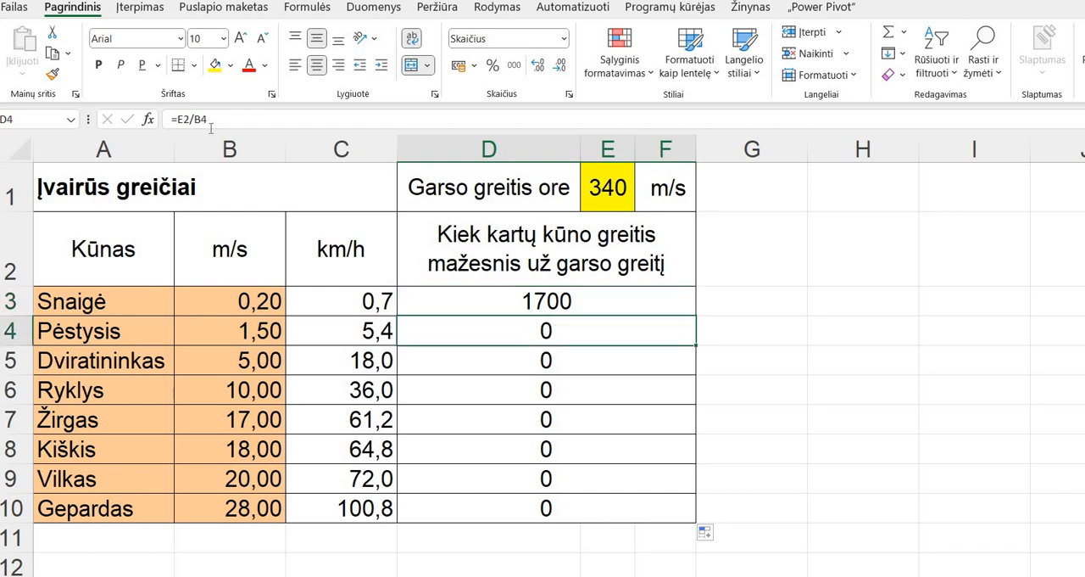
key("F2")
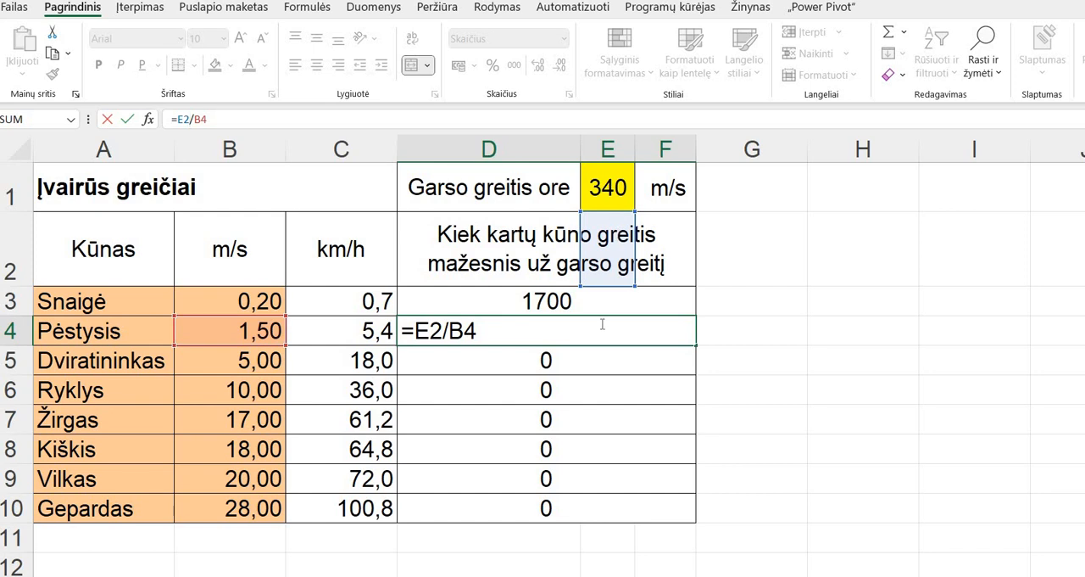
key("Return")
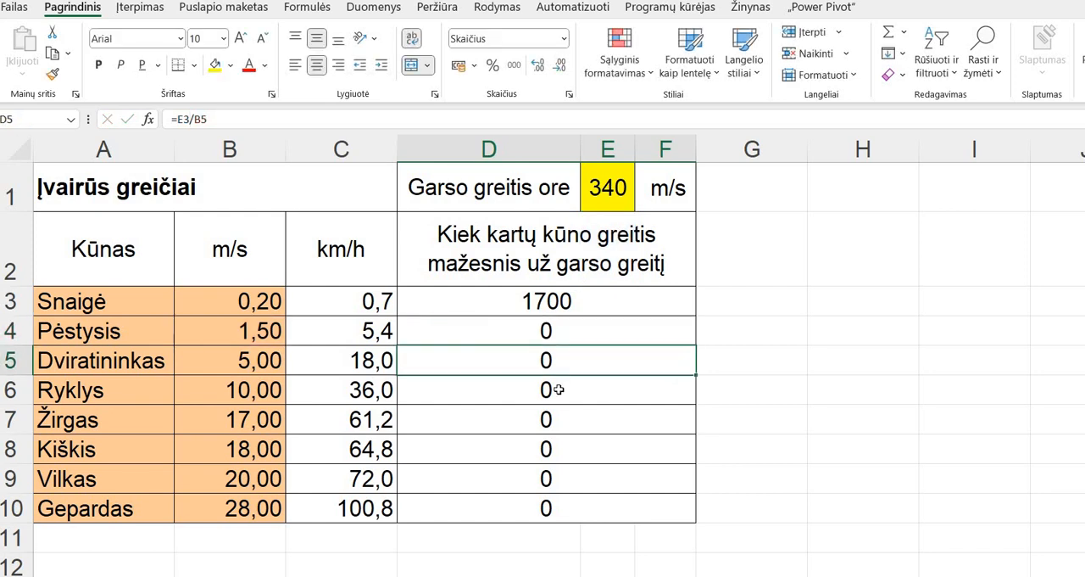
key("Down")
key("Down")
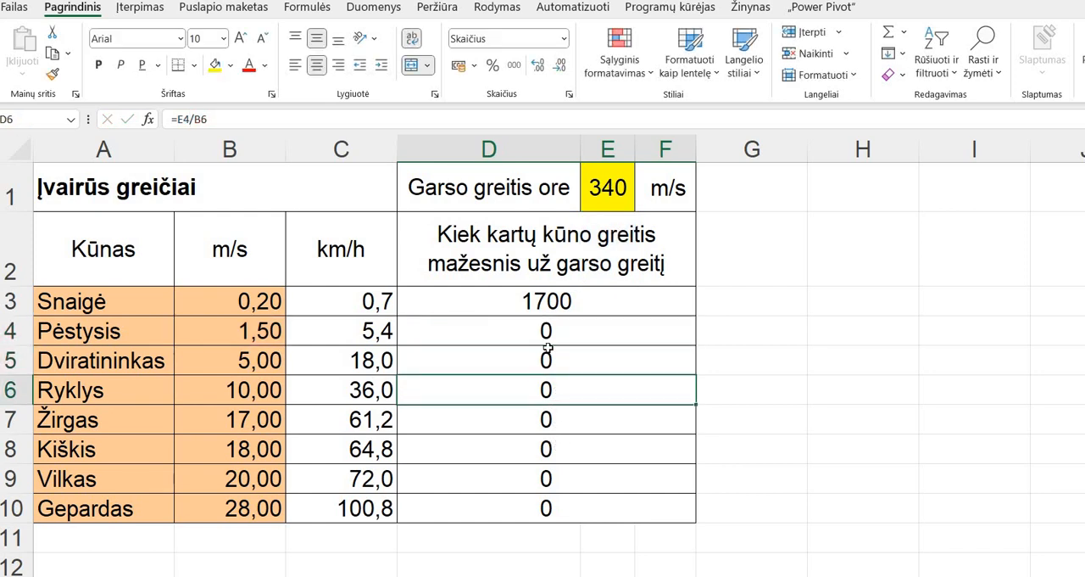
- Clear the contents of the sound-speed comparison cells from D3 to D10
left_click_drag(552, 302, 564, 502)
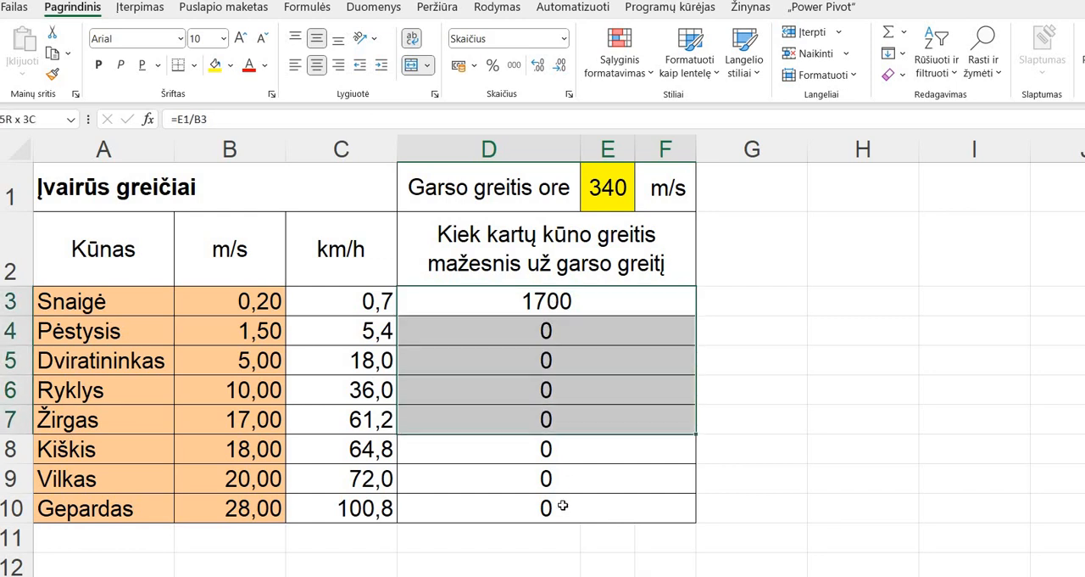
left_click(562, 505)
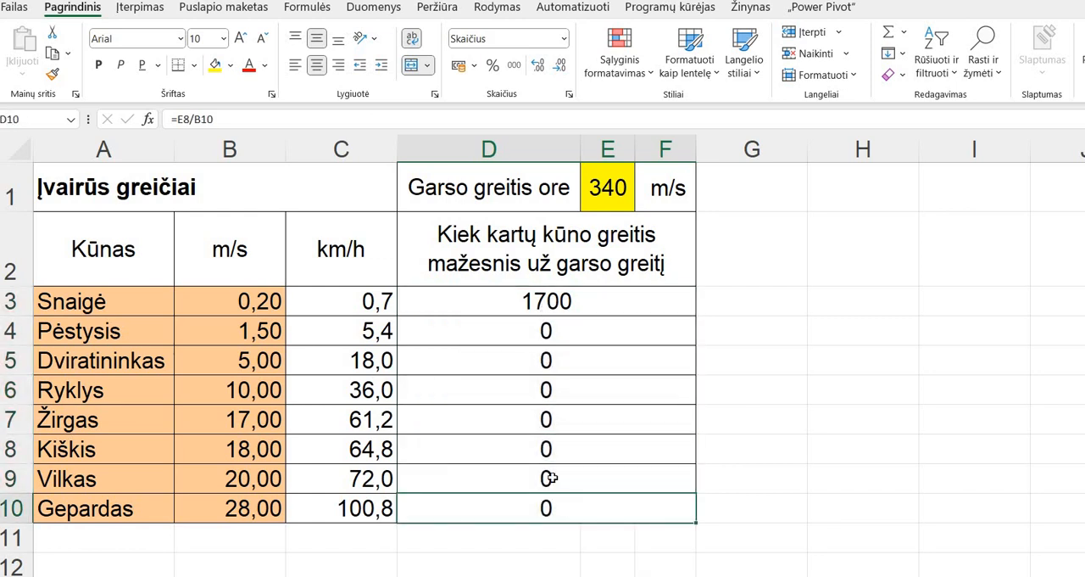
left_click_drag(549, 302, 549, 506)
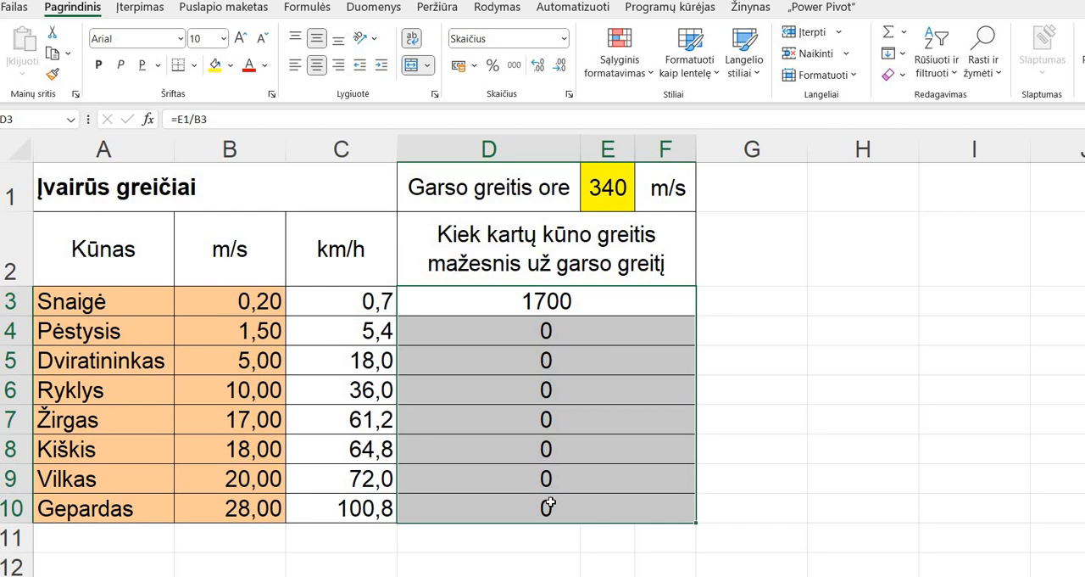
key("Delete")
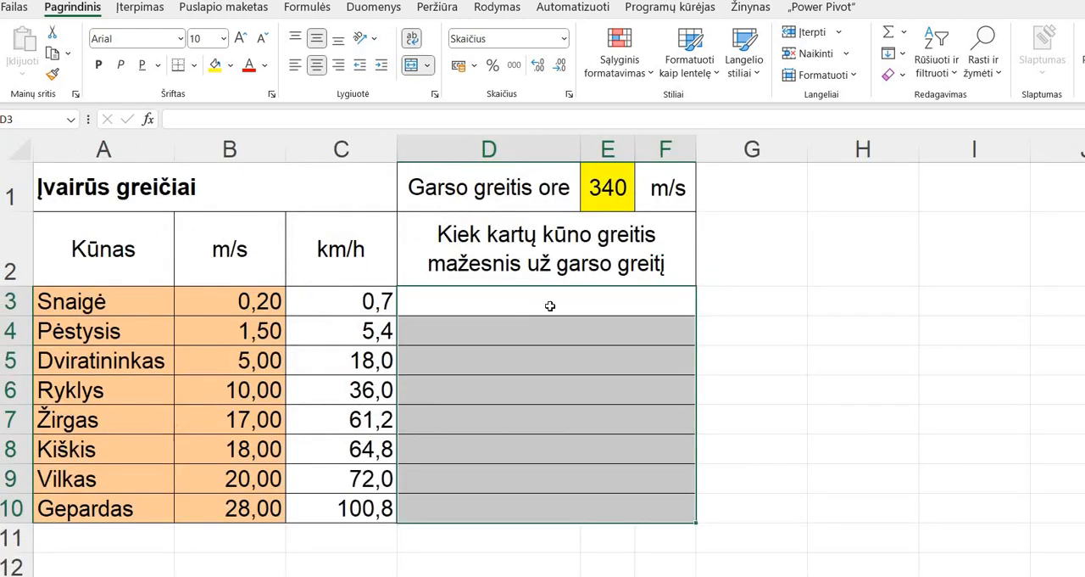
- Enter the formula =$E$1/B3 in D3 with an absolute reference to E1 and fill it down through D10
left_click(549, 306)
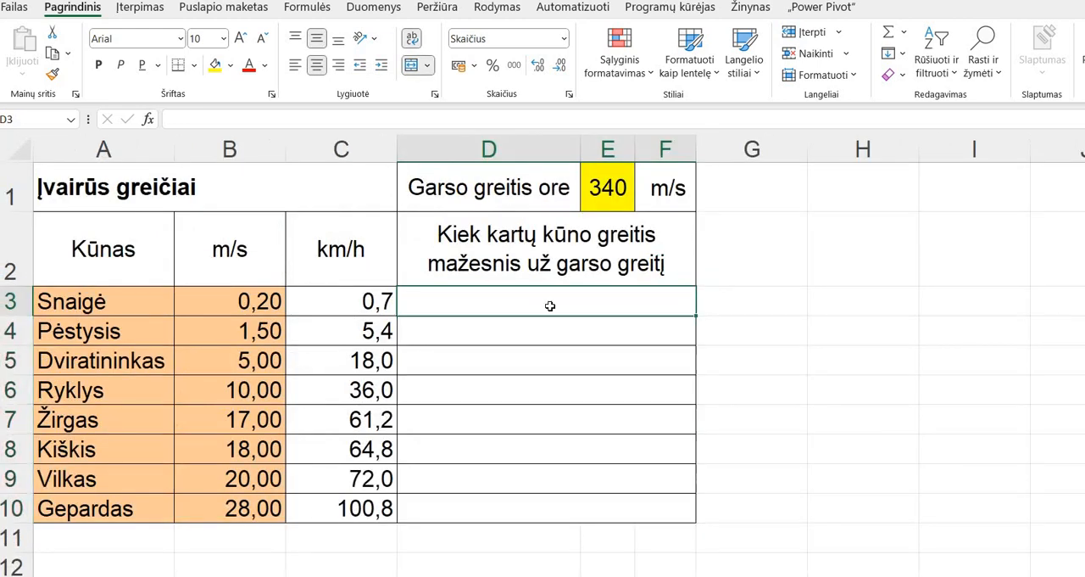
type("=")
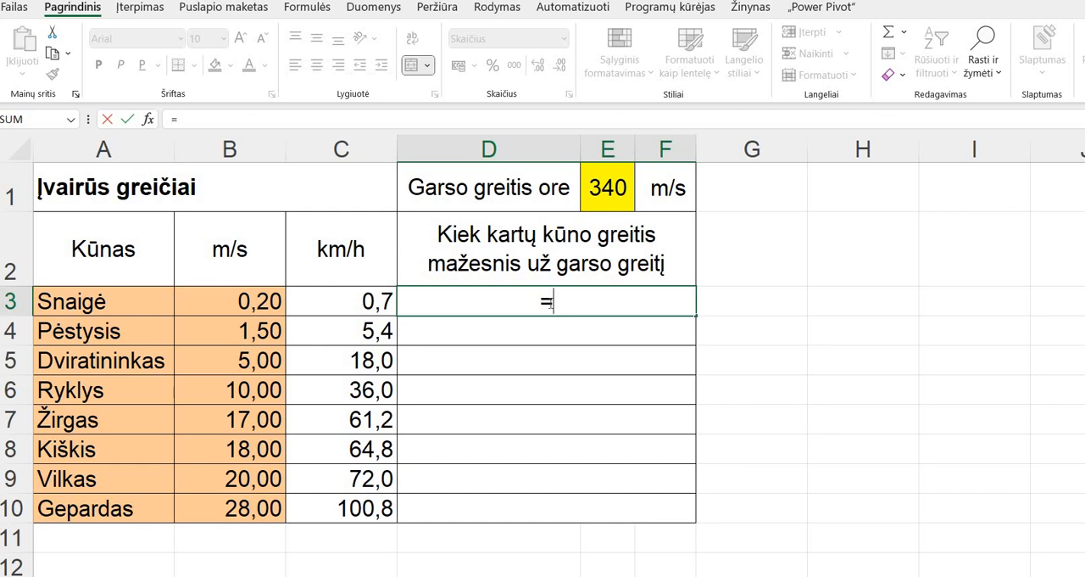
type("$e")
key("BackSpace")
type("E1")
key("BackSpace")
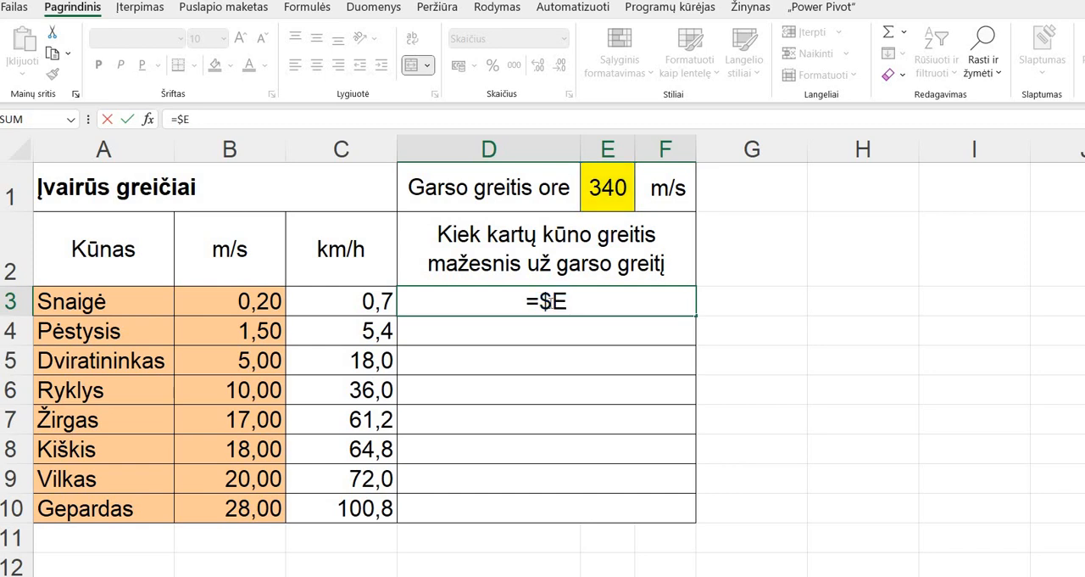
type("$")
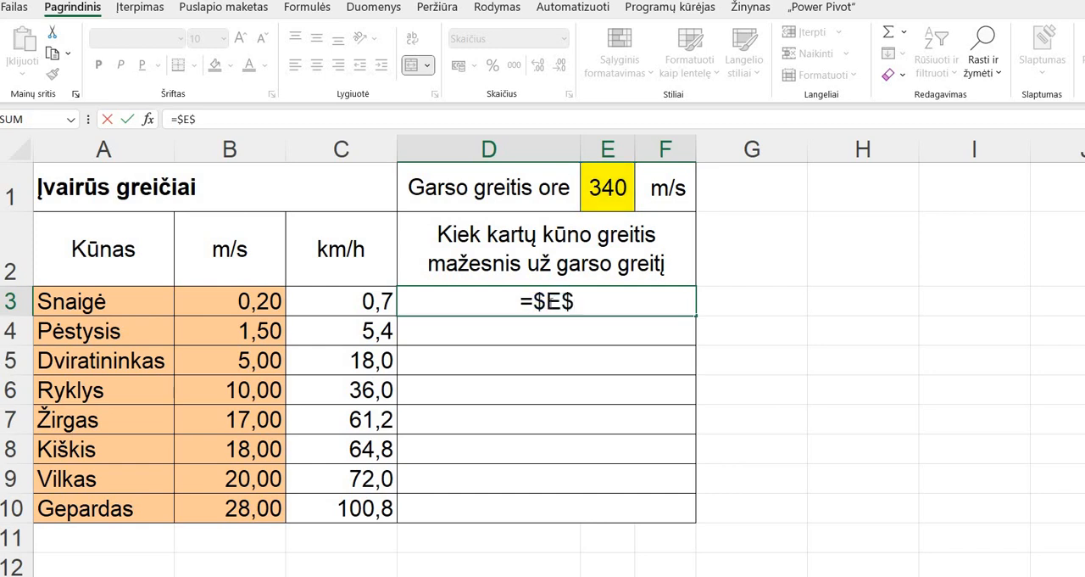
type("1")
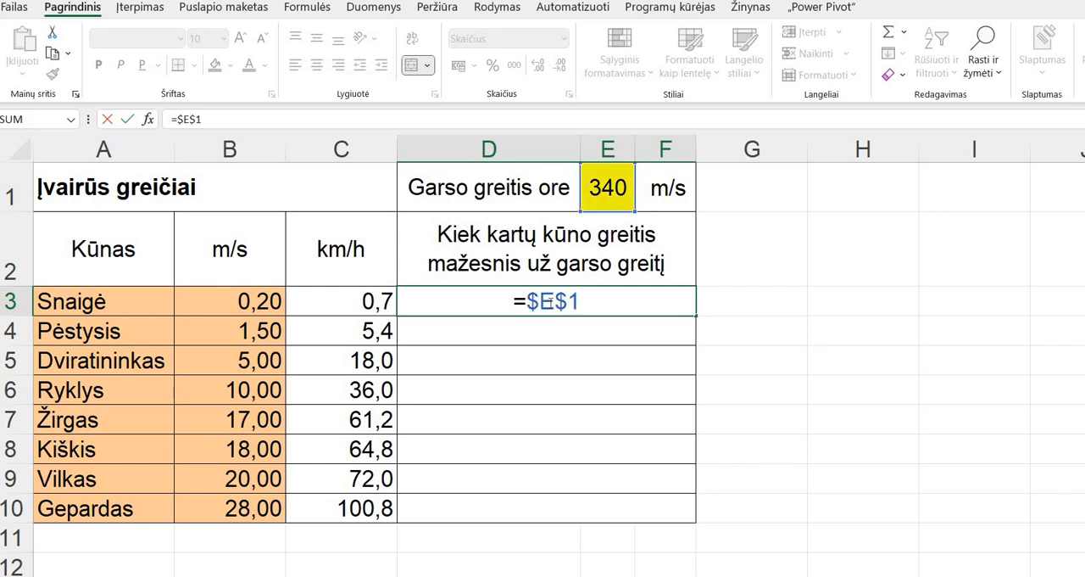
type("/")
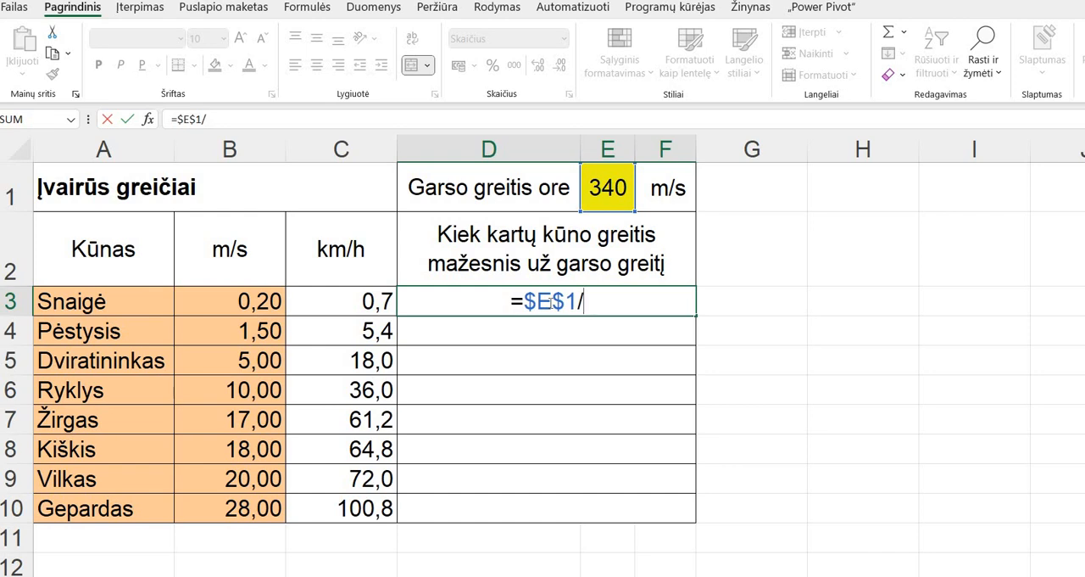
type("B")
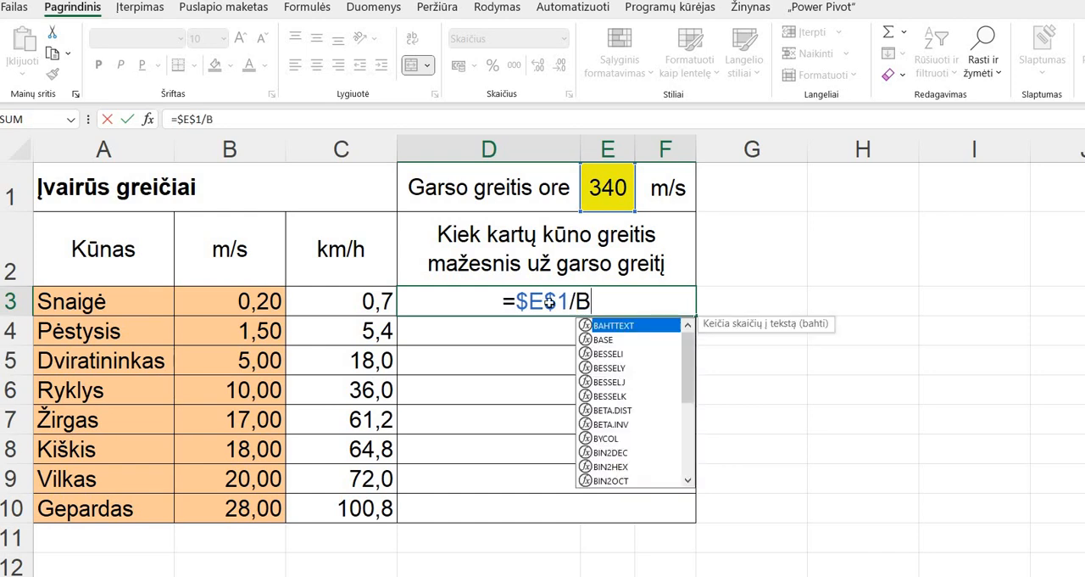
type("3")
key("Return")
left_click(549, 301)
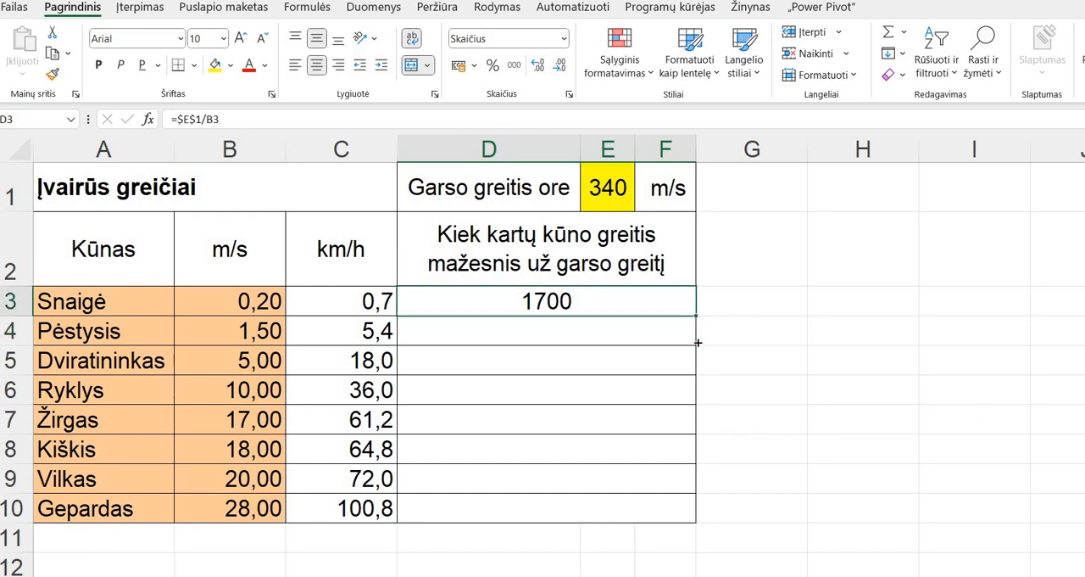
left_click_drag(679, 496, 676, 510)
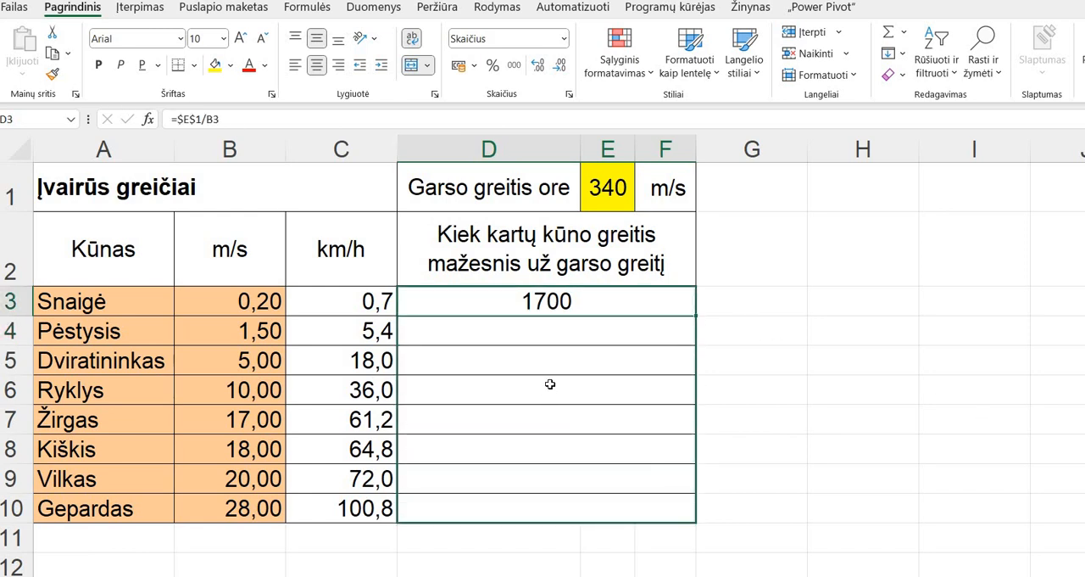
- Check the absolute and relative references in the formulas of D4 to D10
left_click(557, 342)
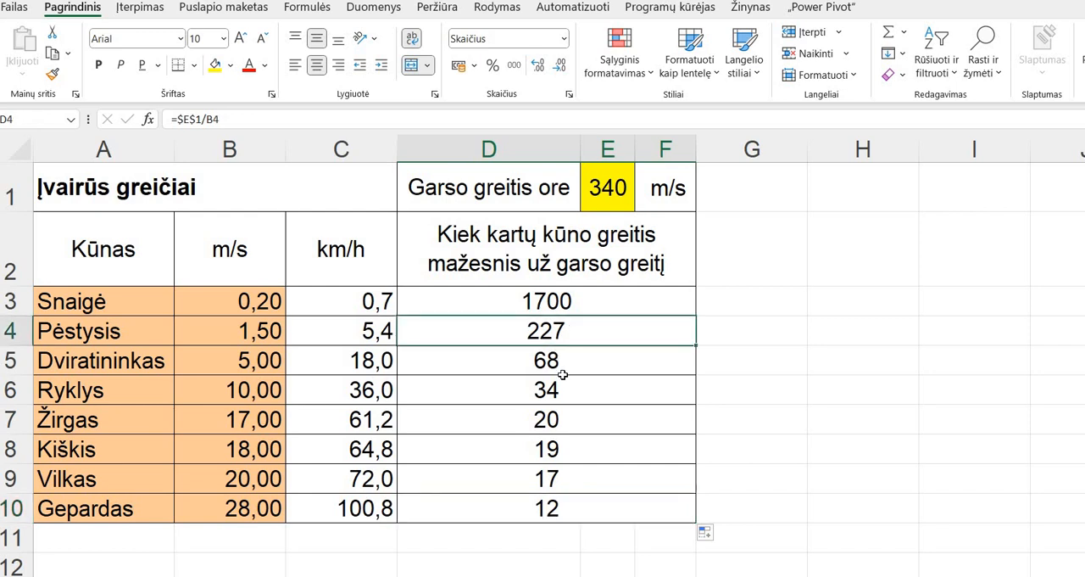
key("Down")
key("Down")
key("Down")
key("Down")
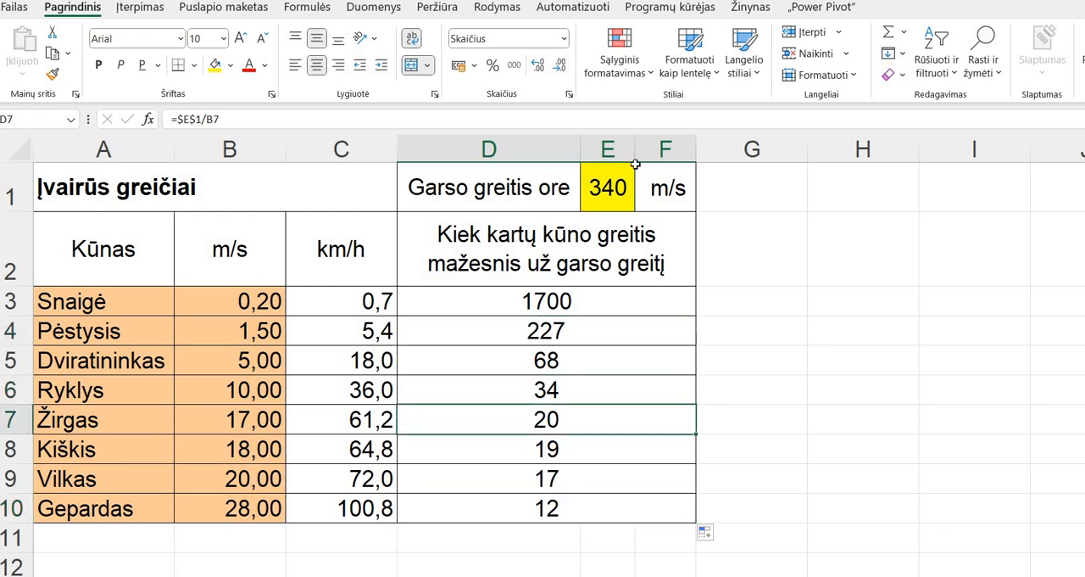
left_click(556, 490)
double_click(557, 496)
key("Return")
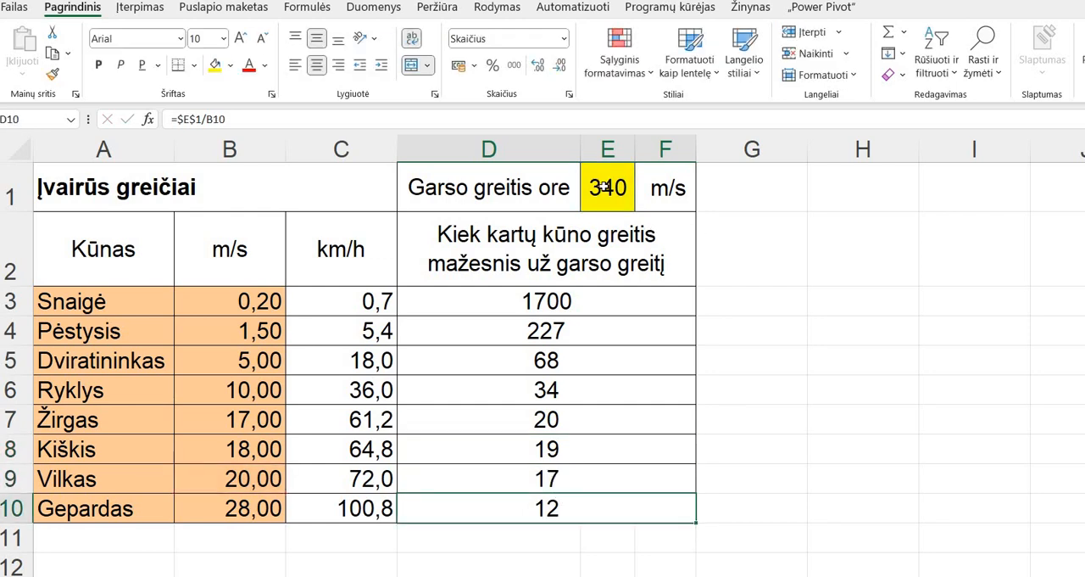
- Set the speed of sound in E1 to 400, and undo the change
left_click(603, 189)
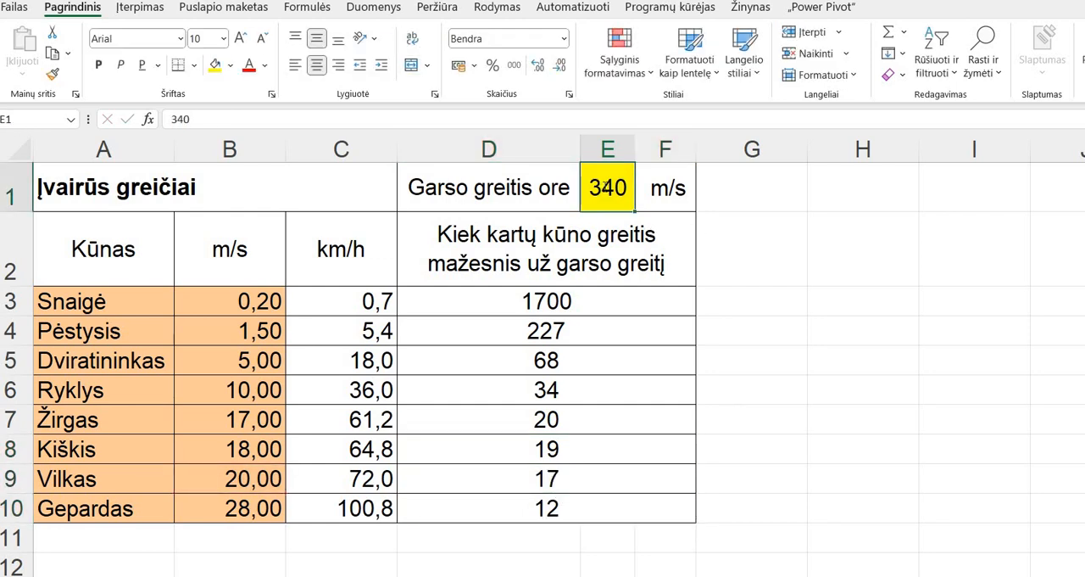
type("400")
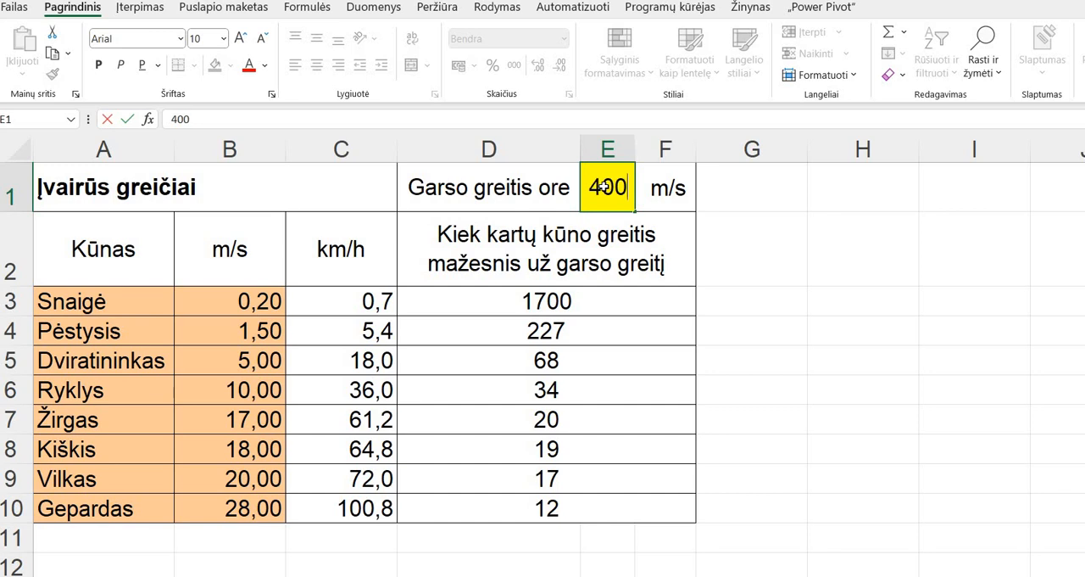
key("Return")
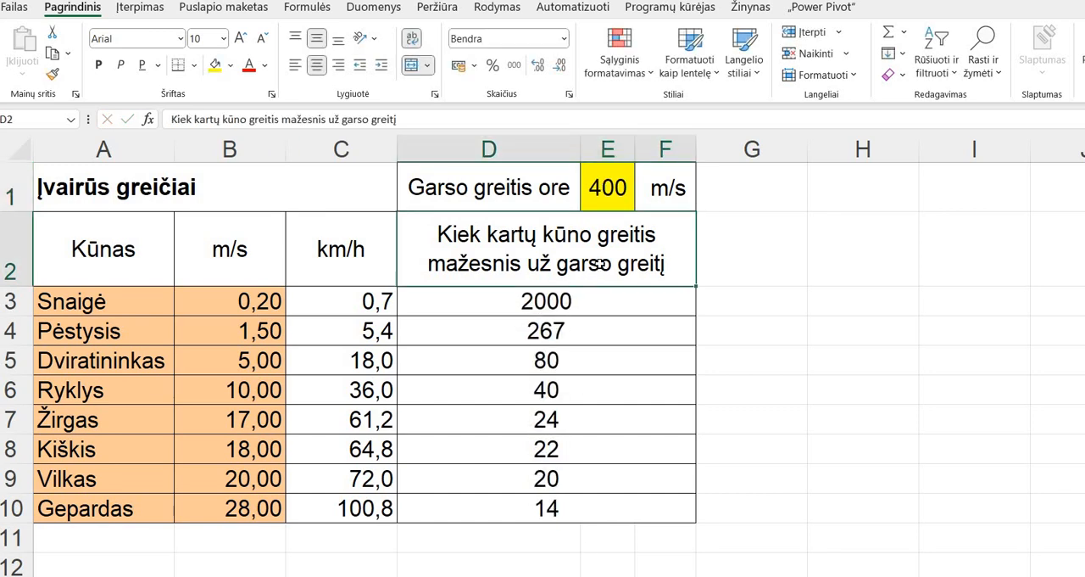
key("ctrl+z")
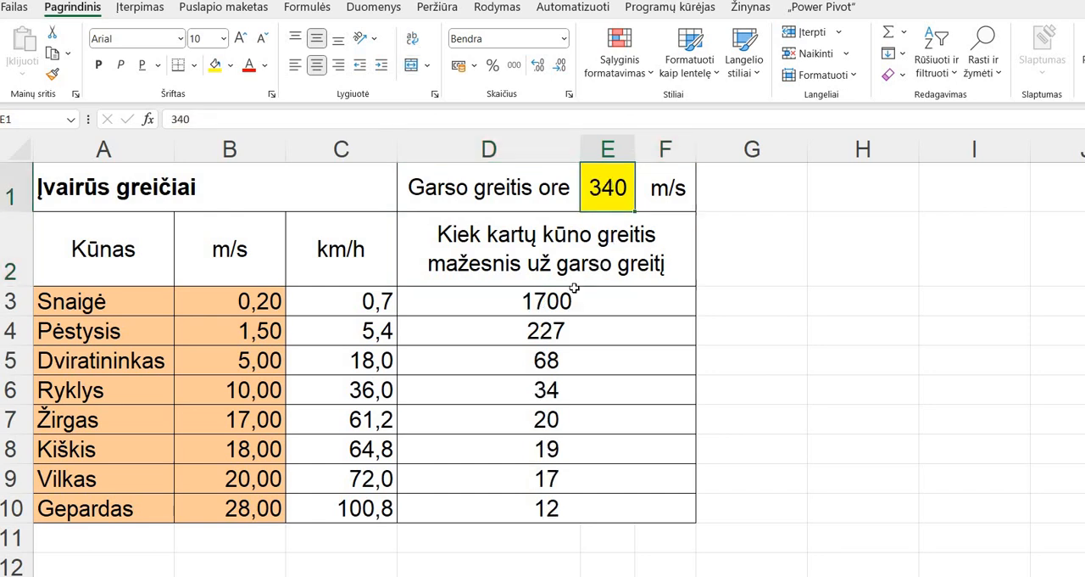
- Clear the absolute-reference formulas from D3 to D10
left_click(568, 301)
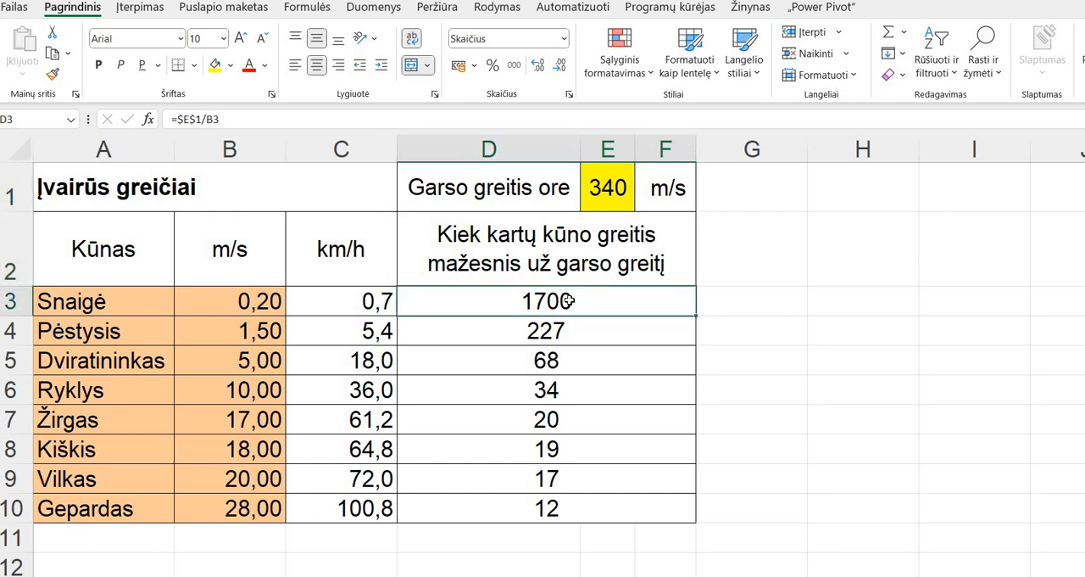
mouse_move(564, 301)
left_mouse_down()
mouse_move(566, 500)
mouse_move(593, 467)
left_mouse_up()
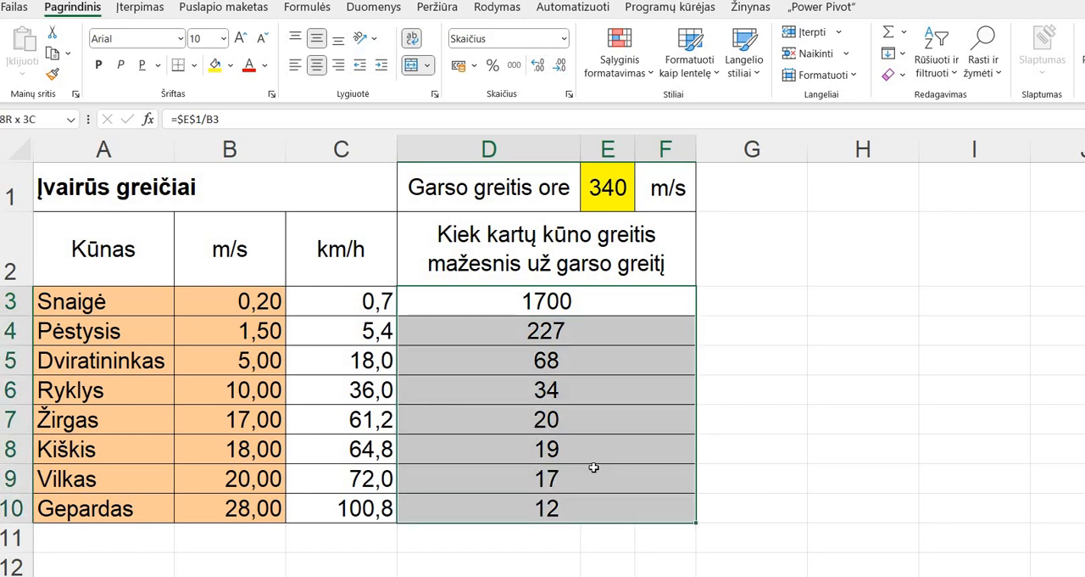
key("Delete")
- Enter the formula =$E$1/B3 in D3, picking E1 and B3 from the sheet and making the E1 reference absolute
left_click(520, 302)
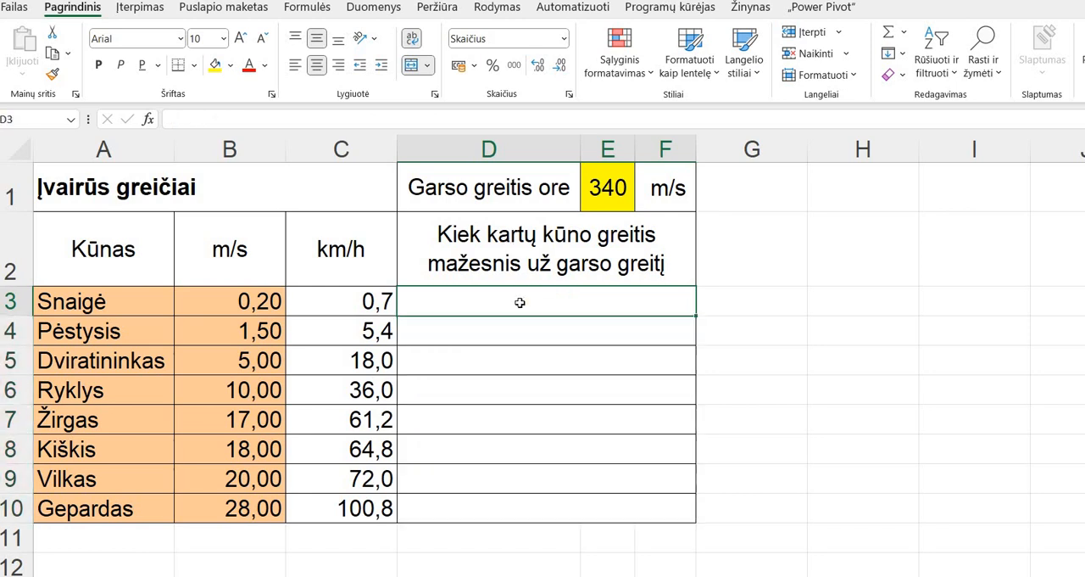
type("=")
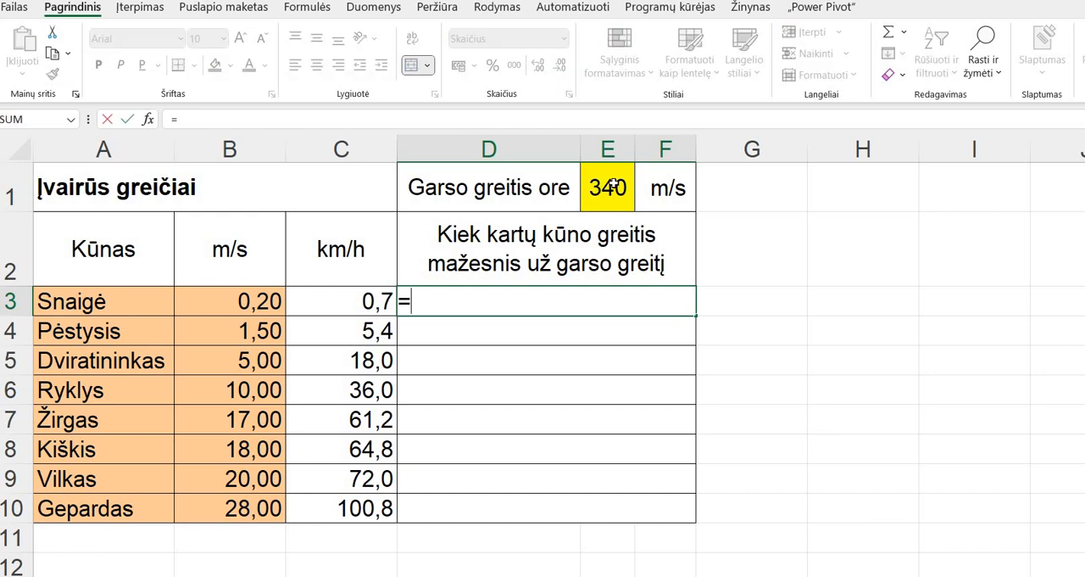
left_click(612, 185)
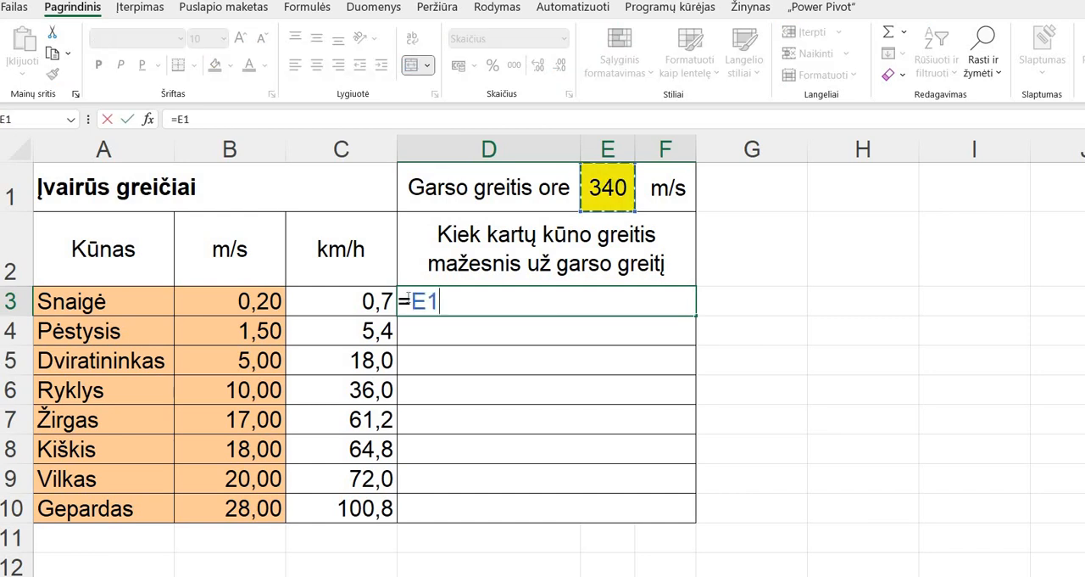
left_click(412, 301)
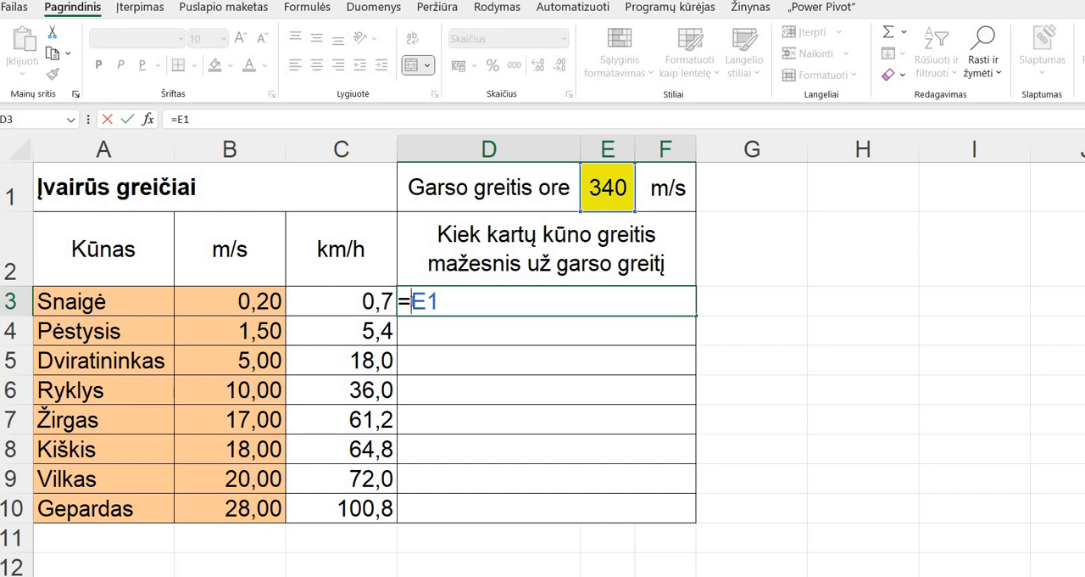
type("$E$1")
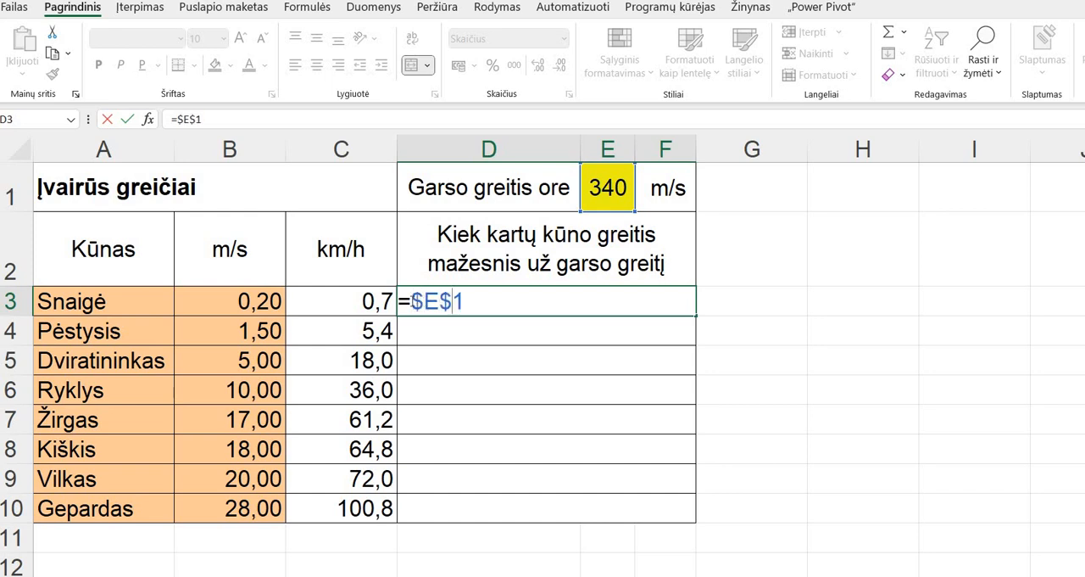
type("/")
left_click(268, 298)
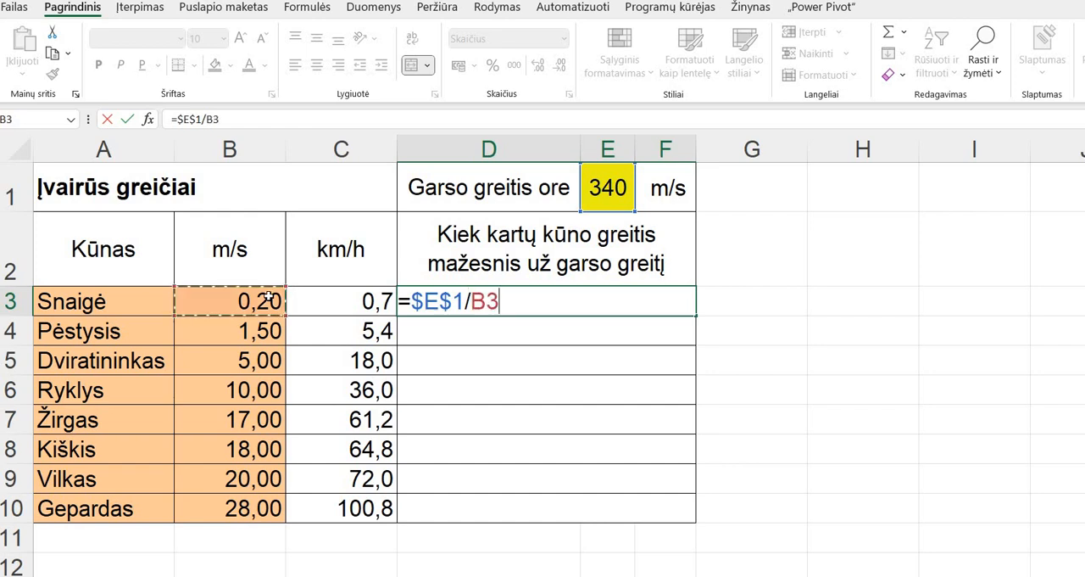
key("Return")
double_click(686, 313)
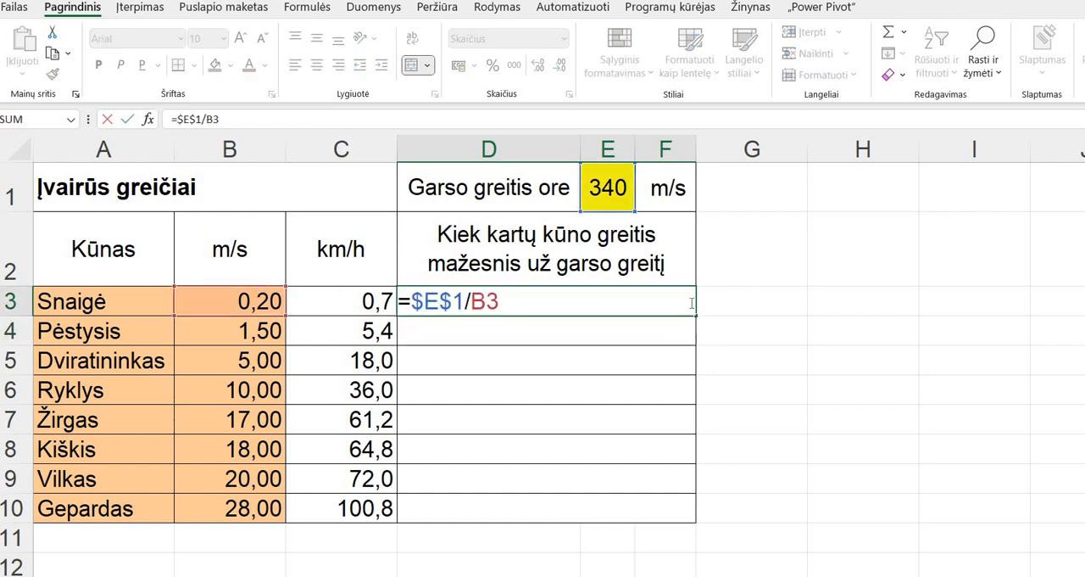
key("Return")
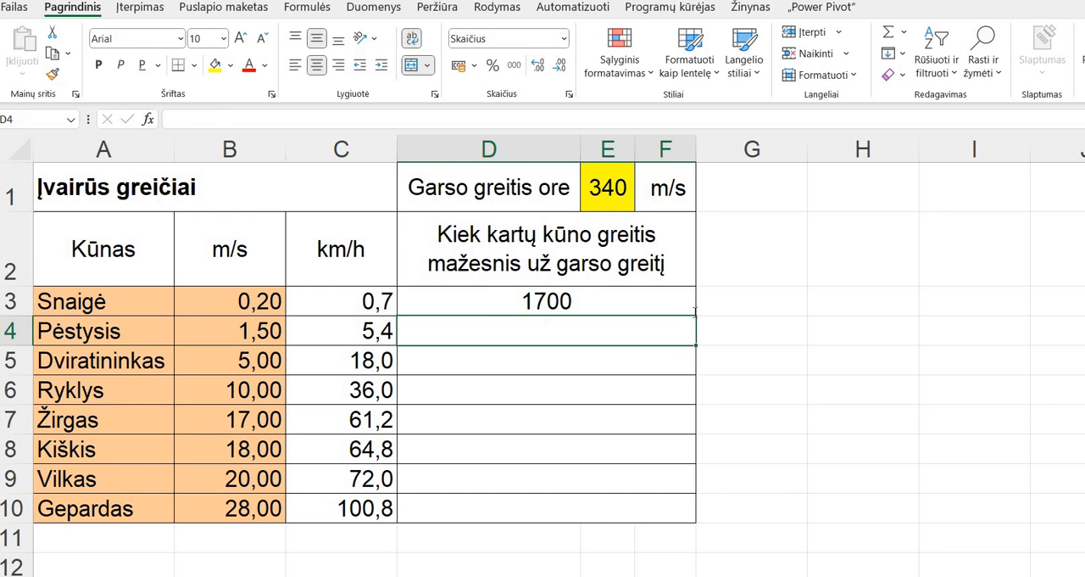
- Fill the D3 formula down to D10 and clear the whole range D3 to D10
double_click(695, 311)
key("Return")
double_click(623, 298)
key("Return")
key("Return")
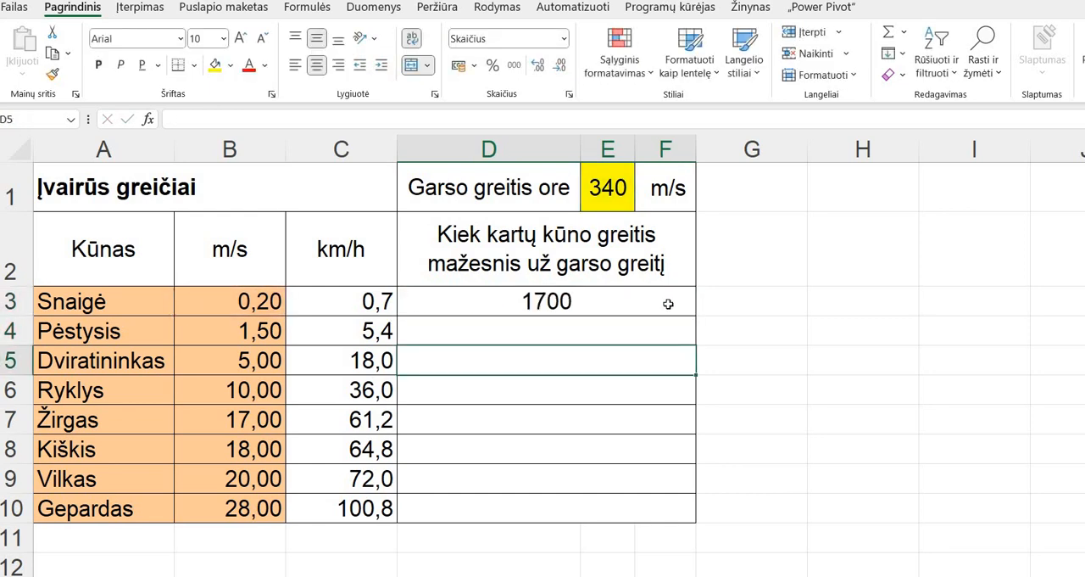
key("Up")
key("Up")
left_click_drag(695, 315, 686, 519)
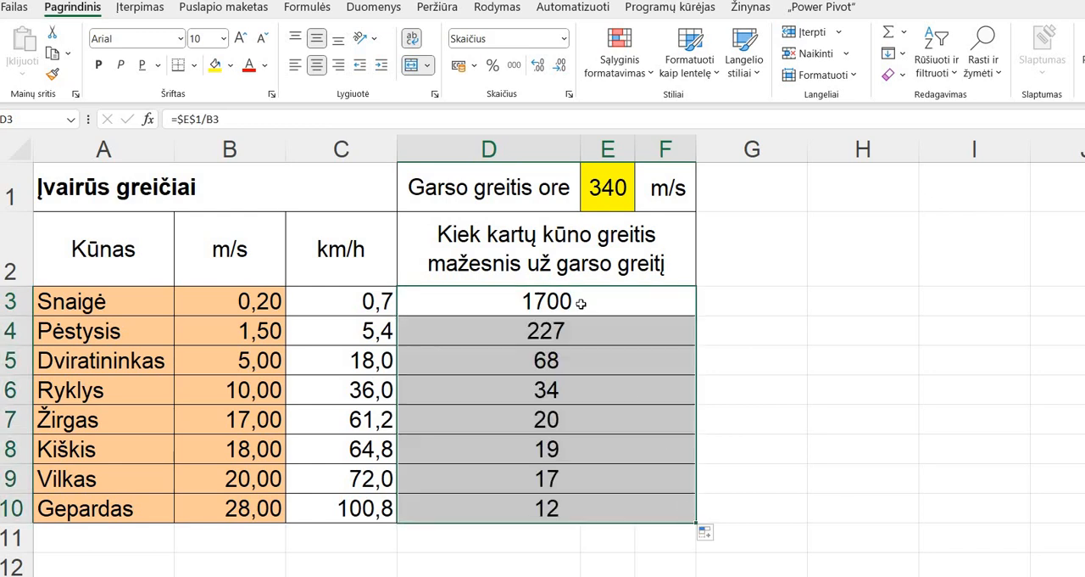
key("Delete")
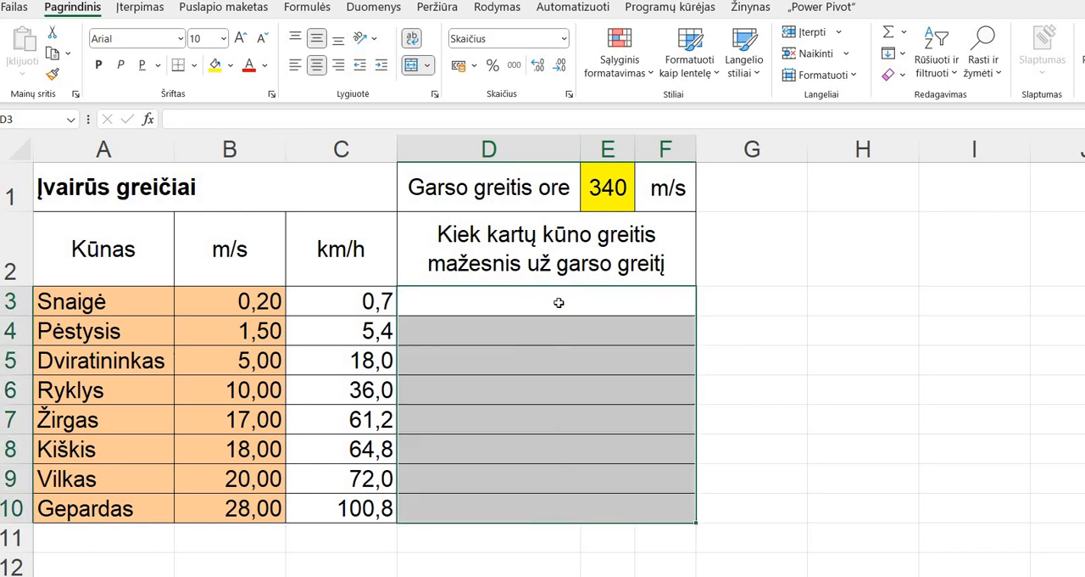
- Enter =$E$1/B3 in D3, picking E1 as an absolute reference and B3 as a relative one, and fill the formula down to D10
left_click(558, 303)
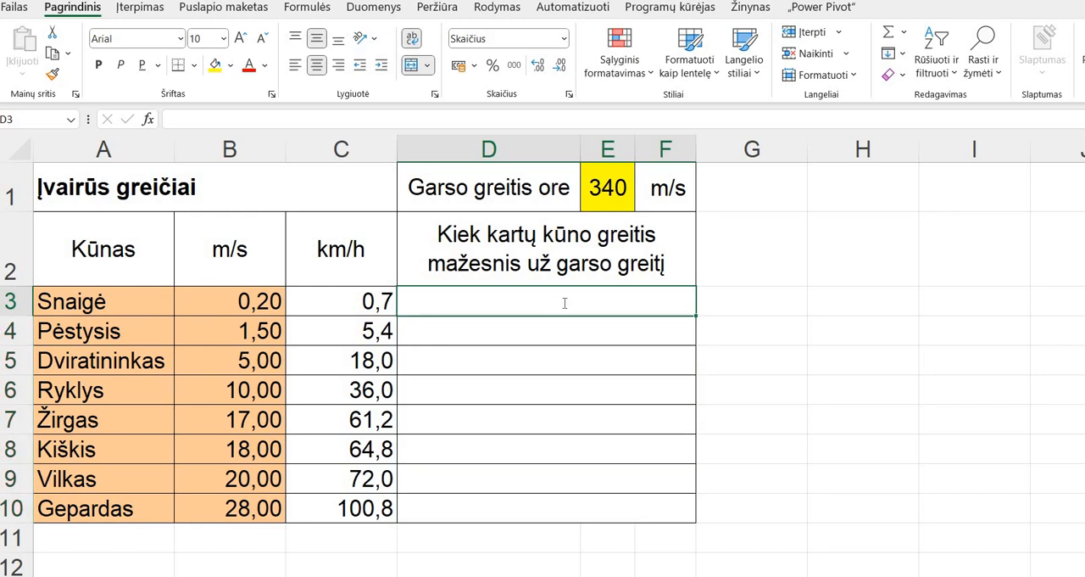
type("=")
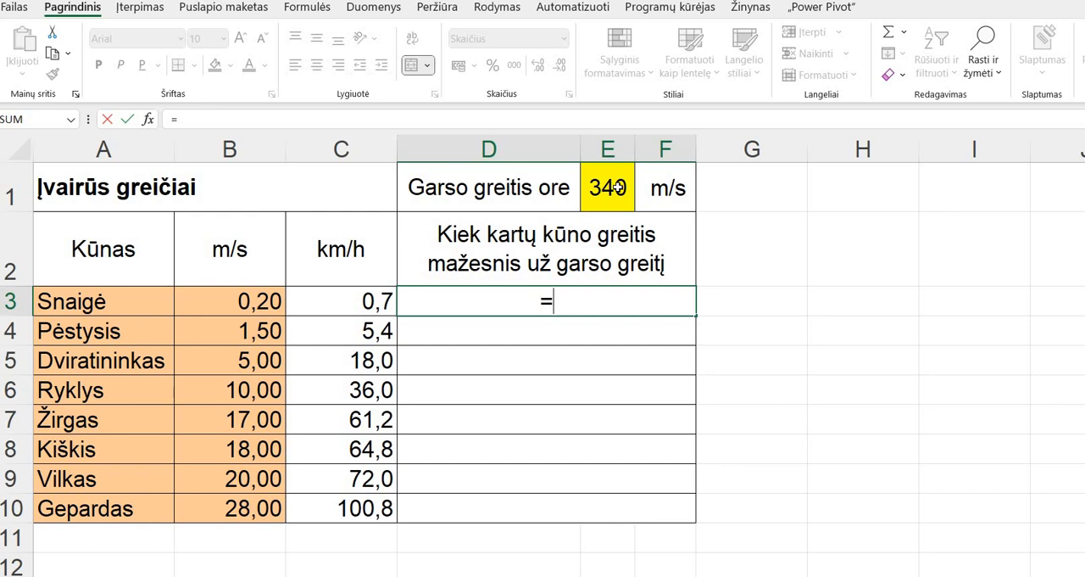
left_click(611, 186)
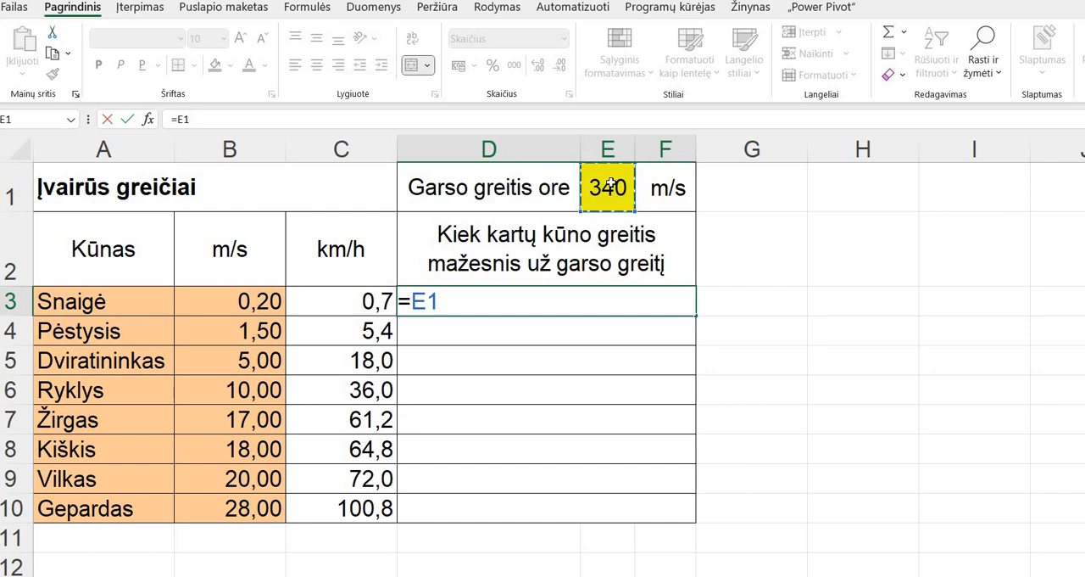
key("F4")
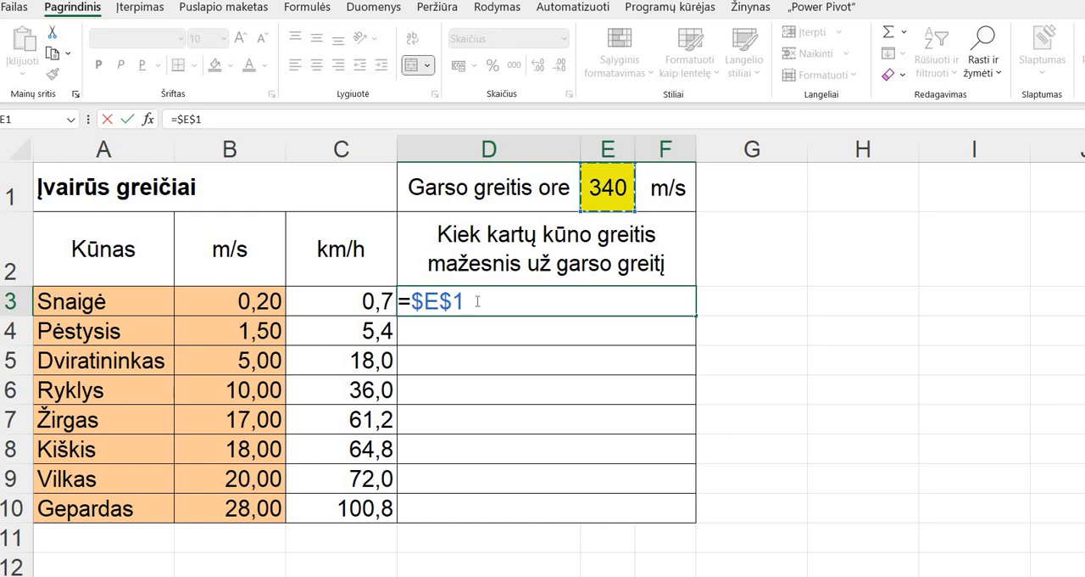
type("/")
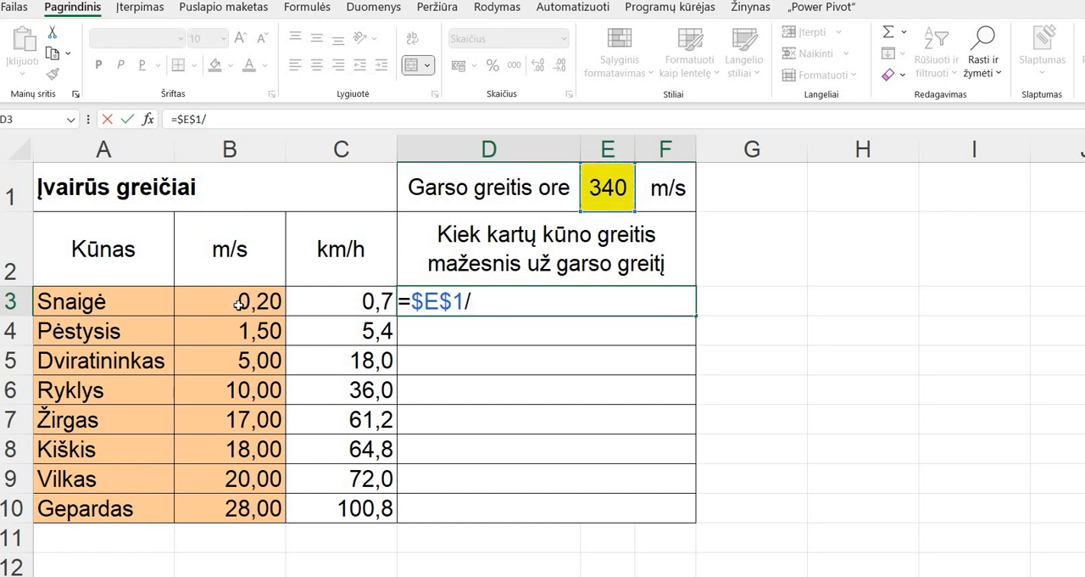
left_click(239, 305)
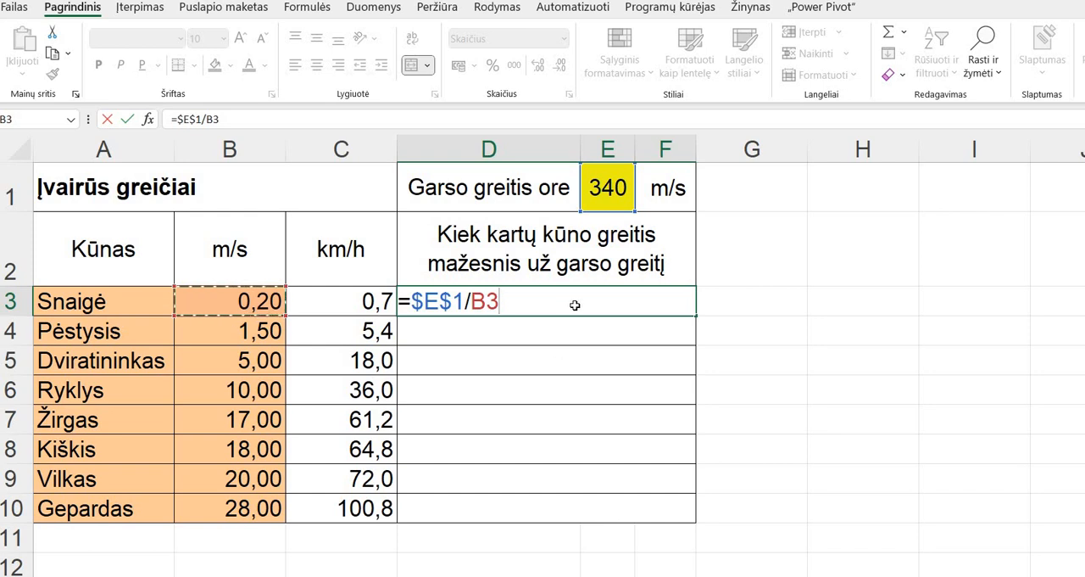
key("Return")
left_click(694, 312)
left_click_drag(696, 315, 674, 509)
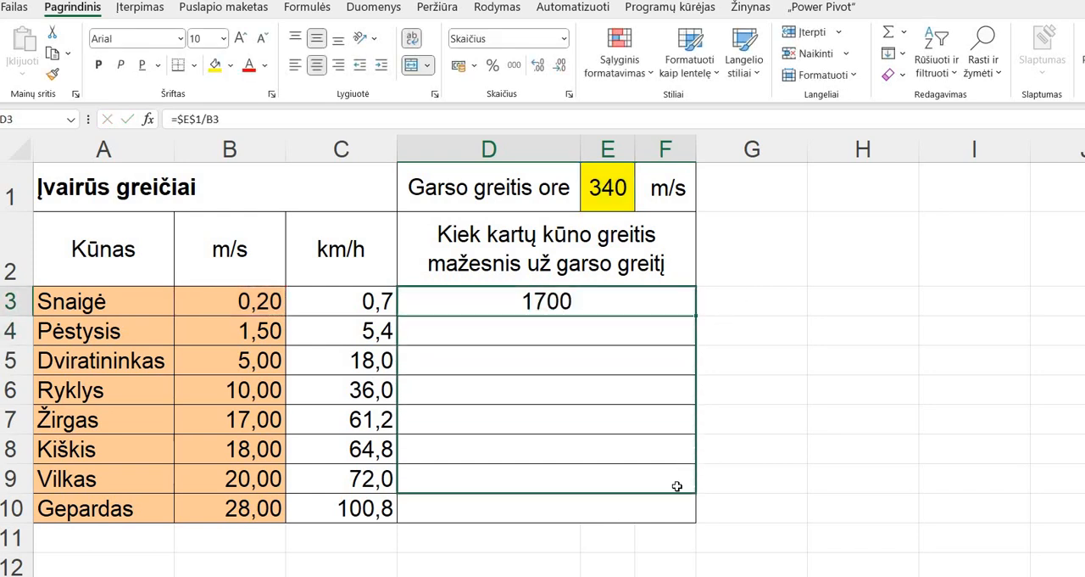
- Check the absolute and relative references in the formulas of D3, D4 and D5
left_click(542, 319)
left_click(539, 299)
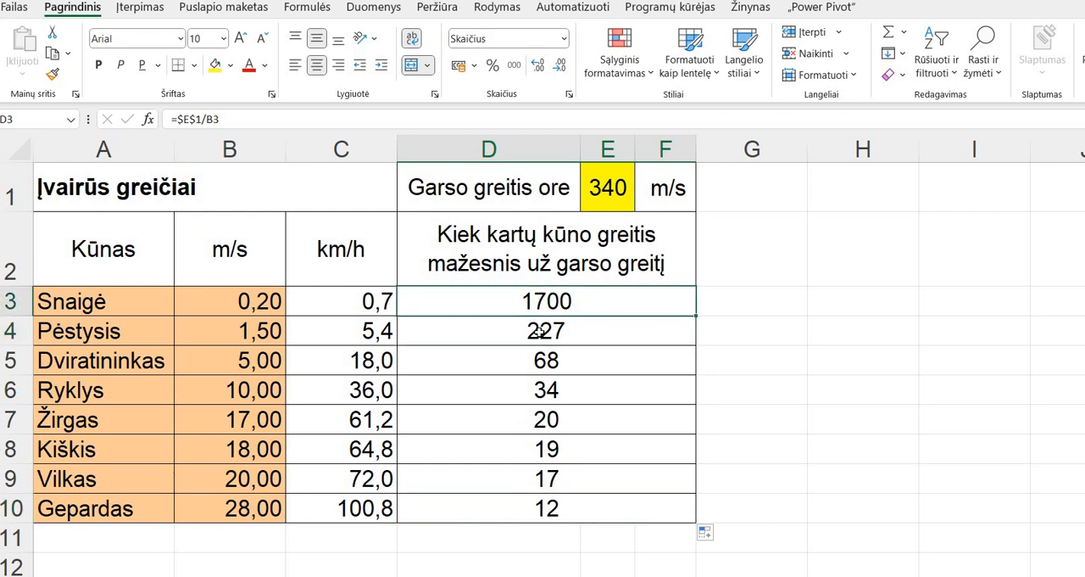
key("Down")
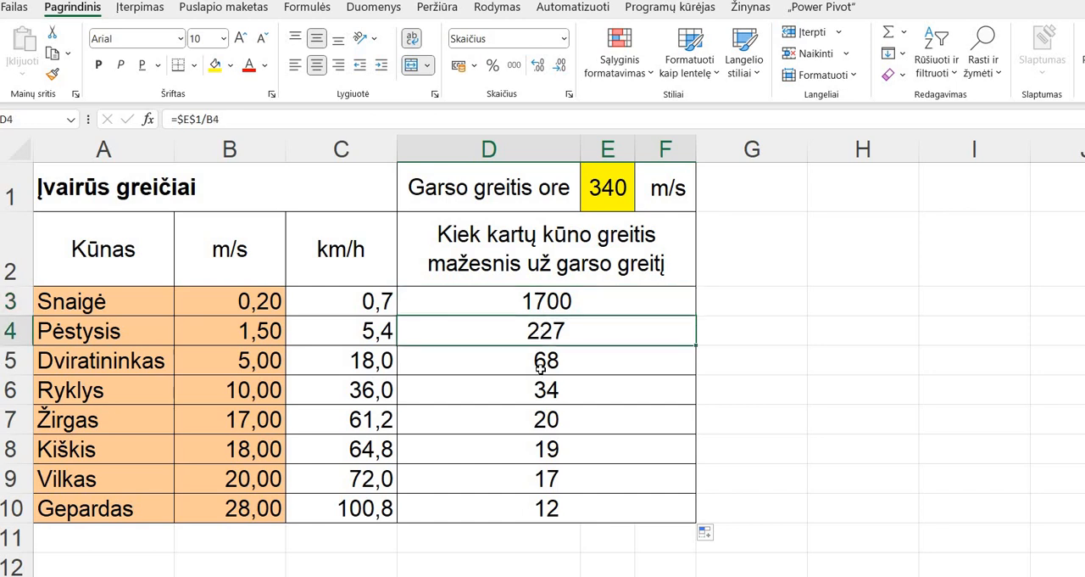
key("Down")
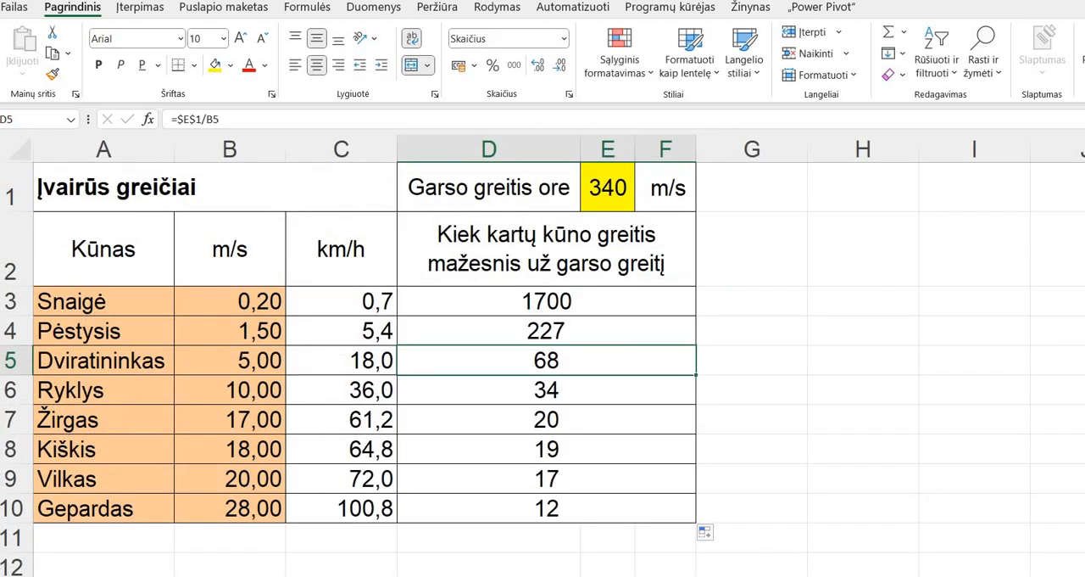
- On the sheet for the speed of sound in water (Garso greitis vandenyje), set the speed in E1 to 1500 m/s
key("ctrl+Page_Down")
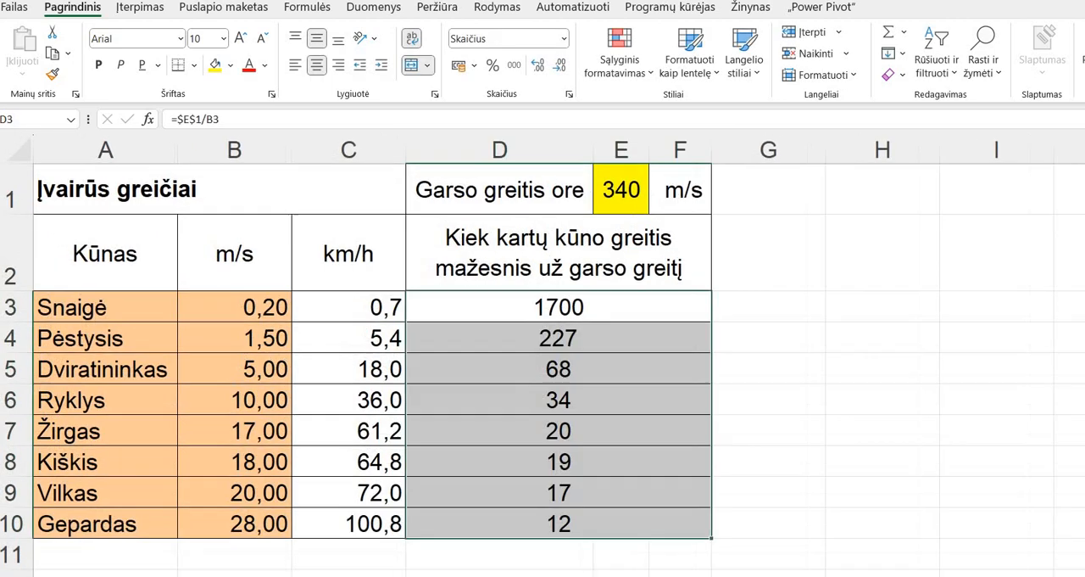
key("ctrl+Page_Down")
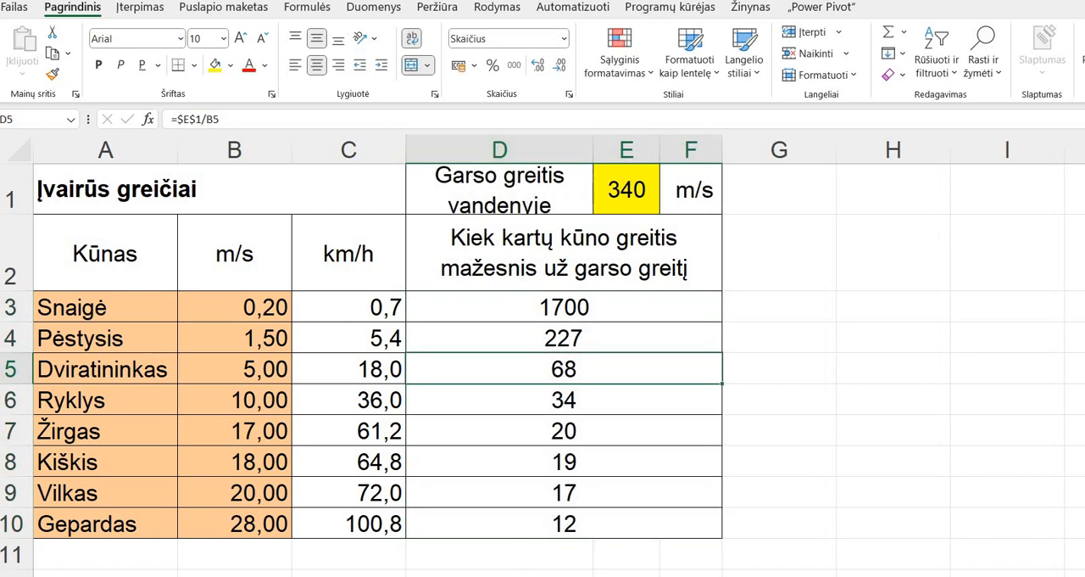
key("ctrl+Page_Up")
left_click(622, 192)
type("15")
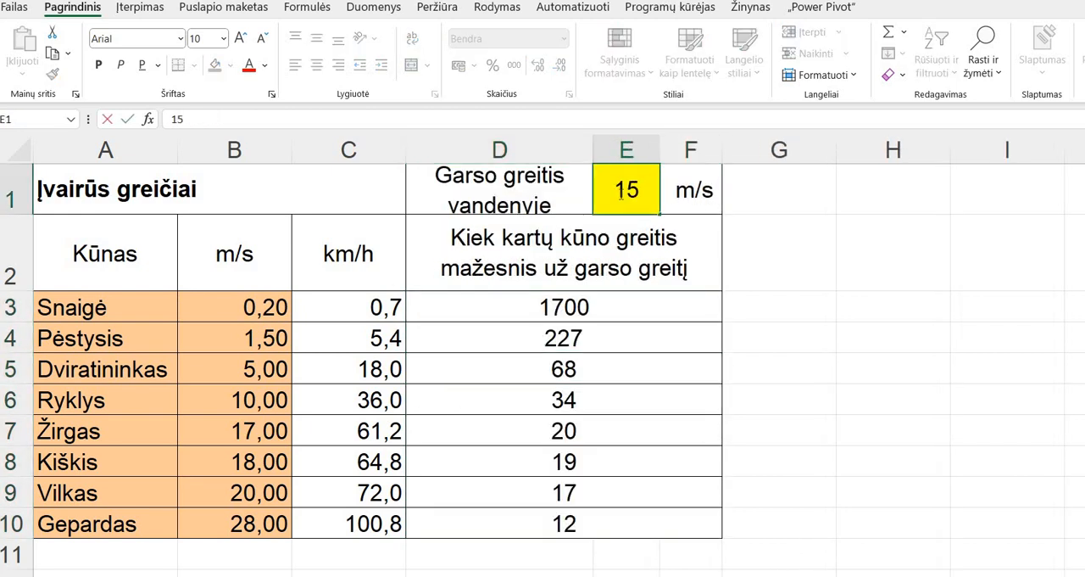
type("00")
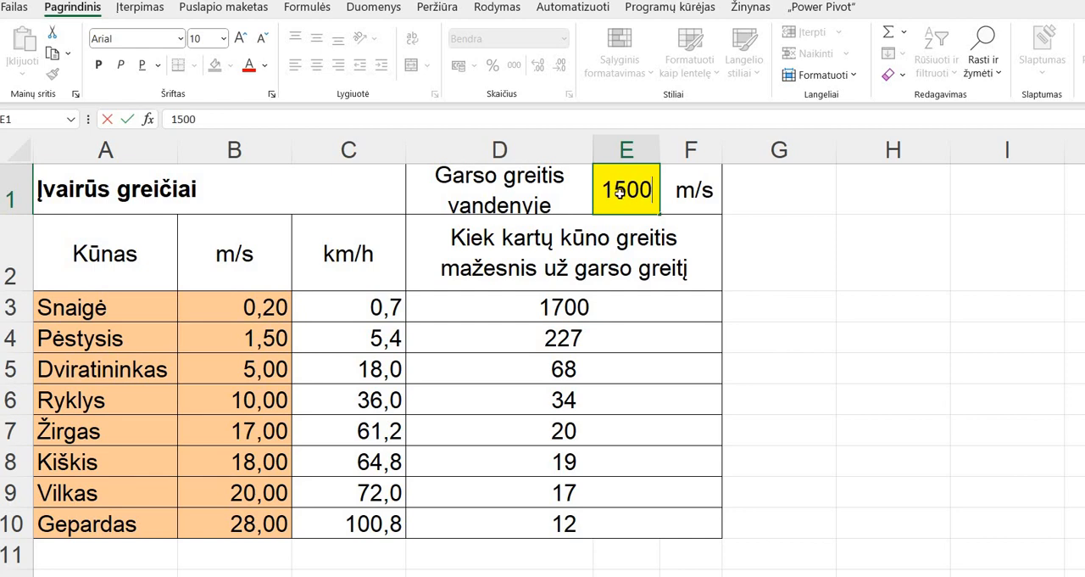
key("Return")
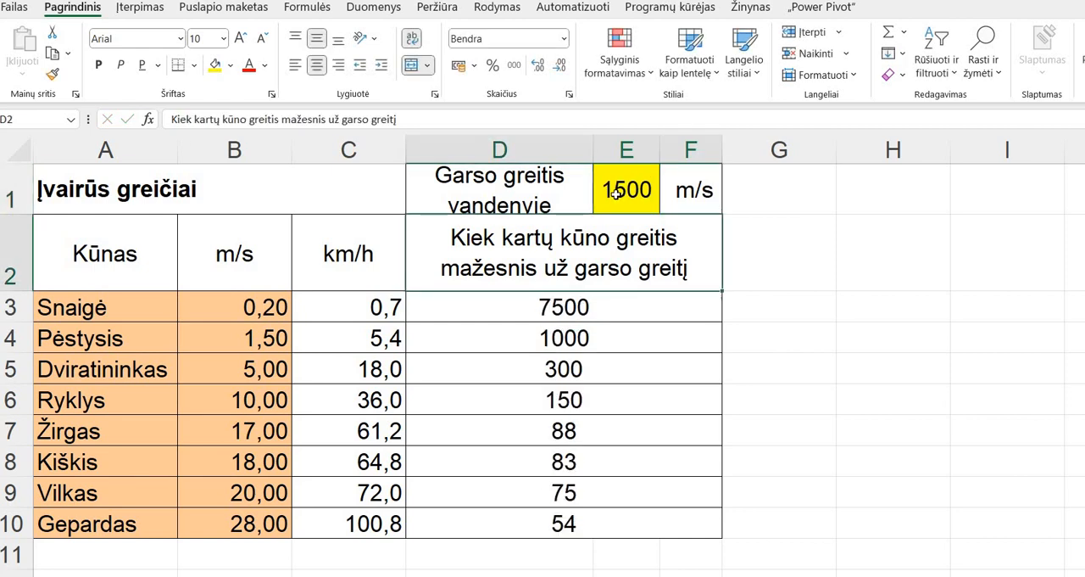